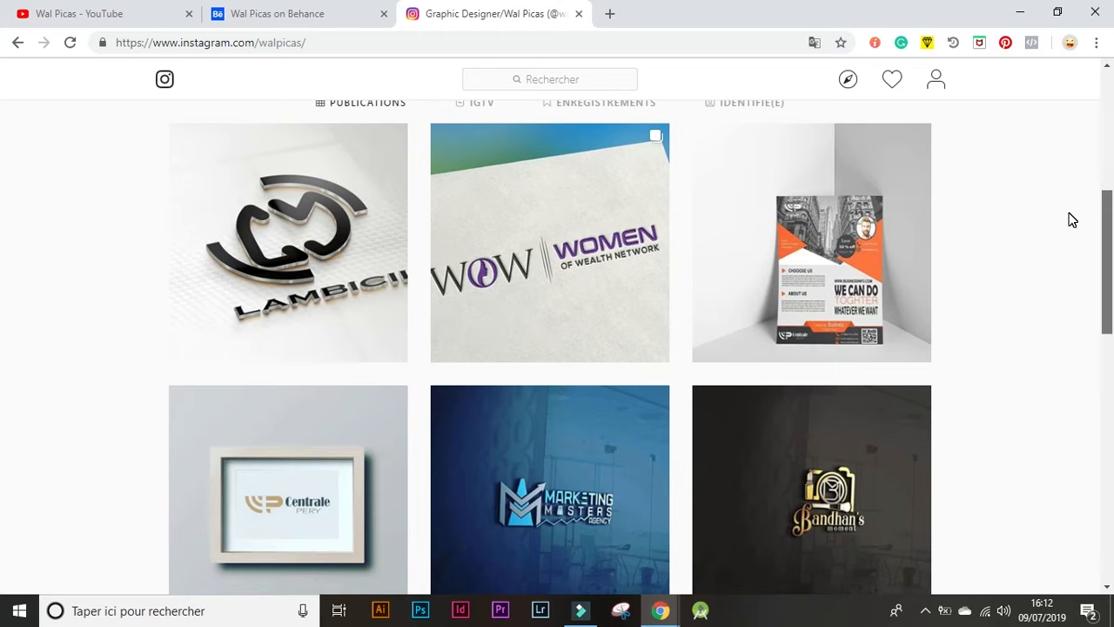
# Look through the designer's Instagram posts, Behance portfolio and YouTube channel page.
pyautogui.moveTo(1108, 237); pyautogui.dragTo(1105, 122)
pyautogui.click(261, 13)
pyautogui.scroll(10, 2, 180)
pyautogui.scroll(1, 1, 159)
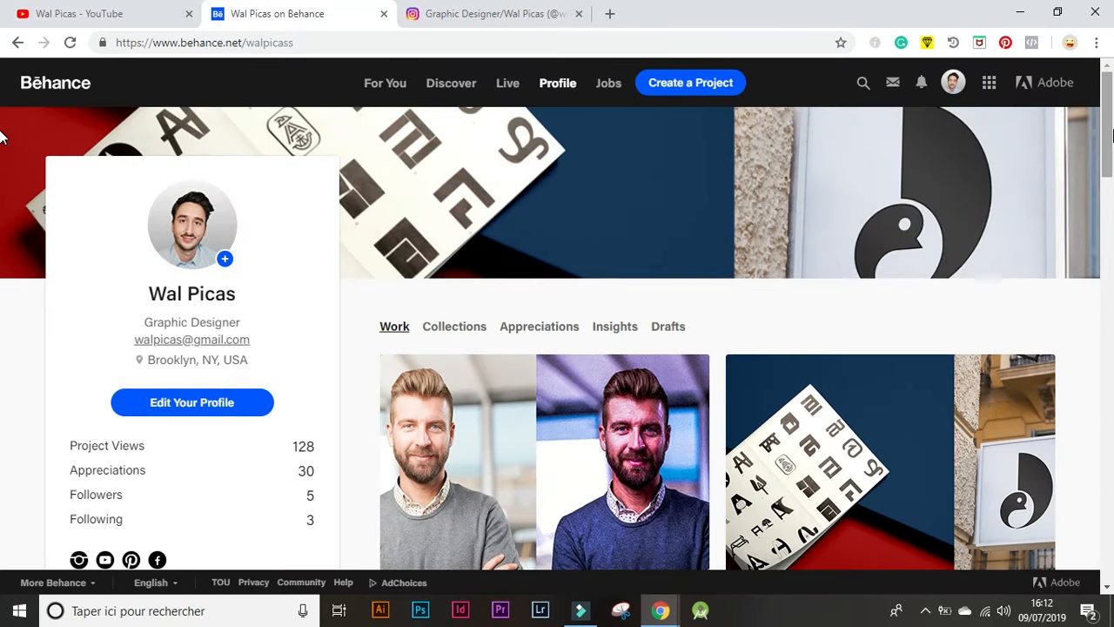
pyautogui.scroll(-1, 1, 144)
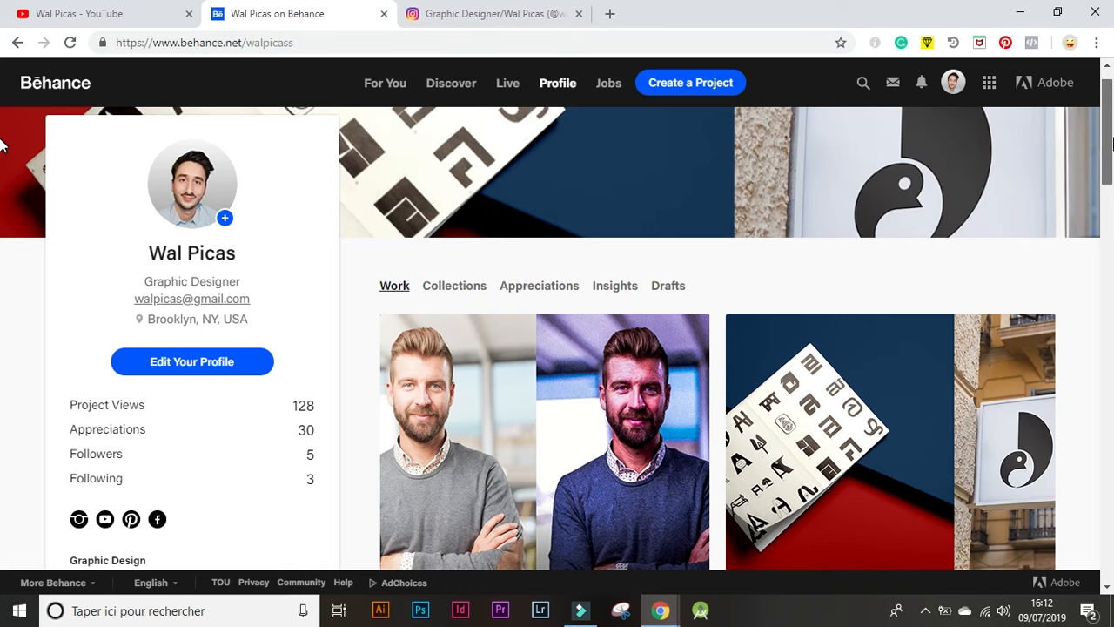
pyautogui.scroll(-10, 2, 144)
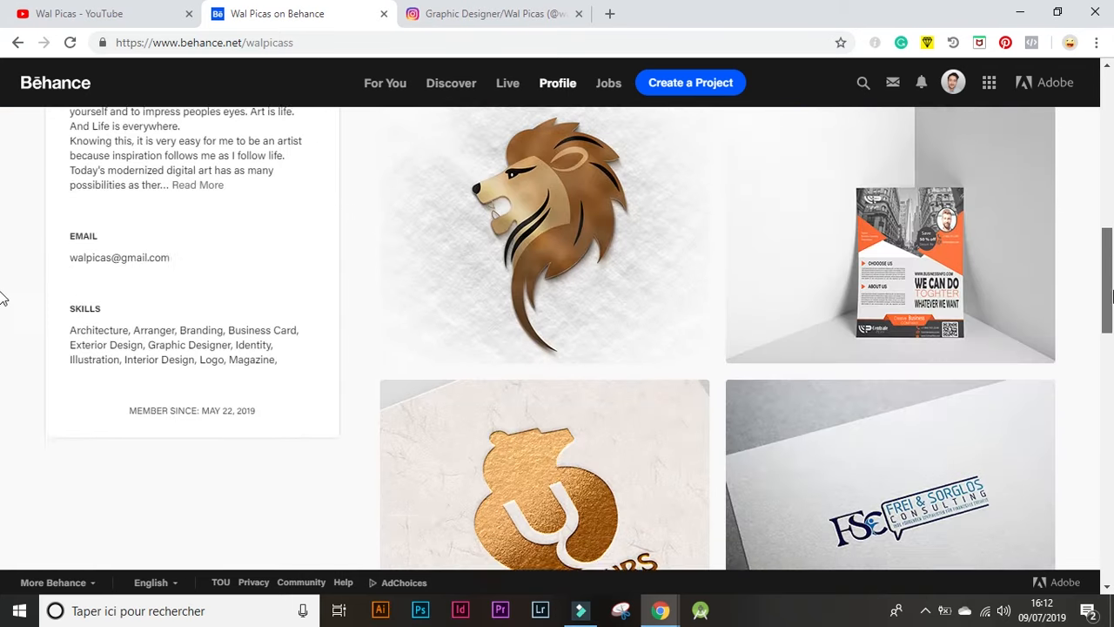
pyautogui.scroll(-12, 2, 334)
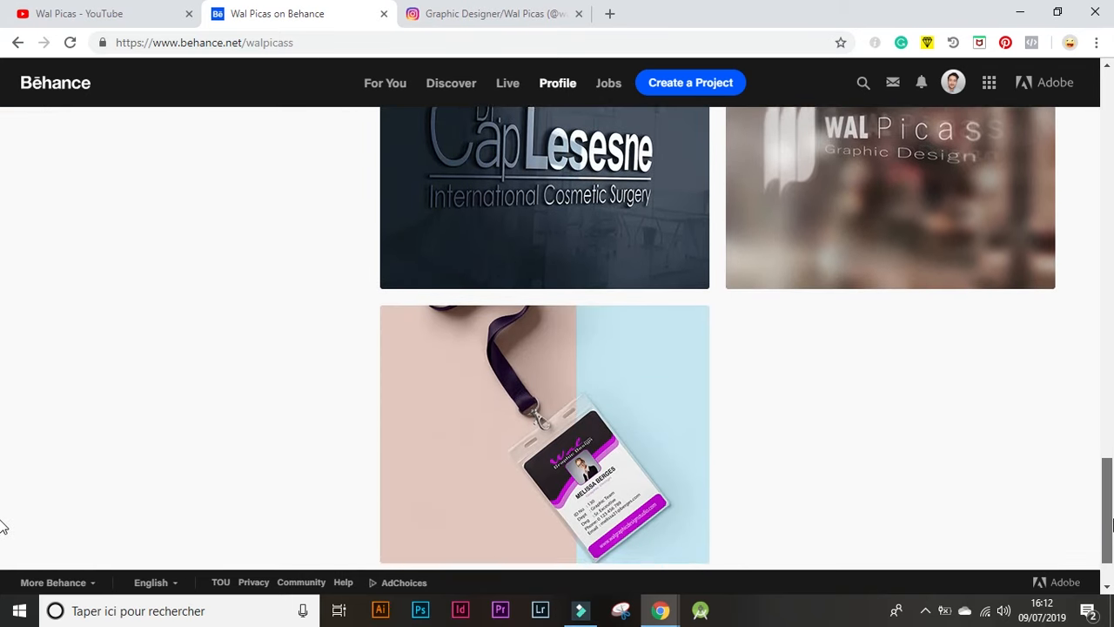
pyautogui.click(45, 10)
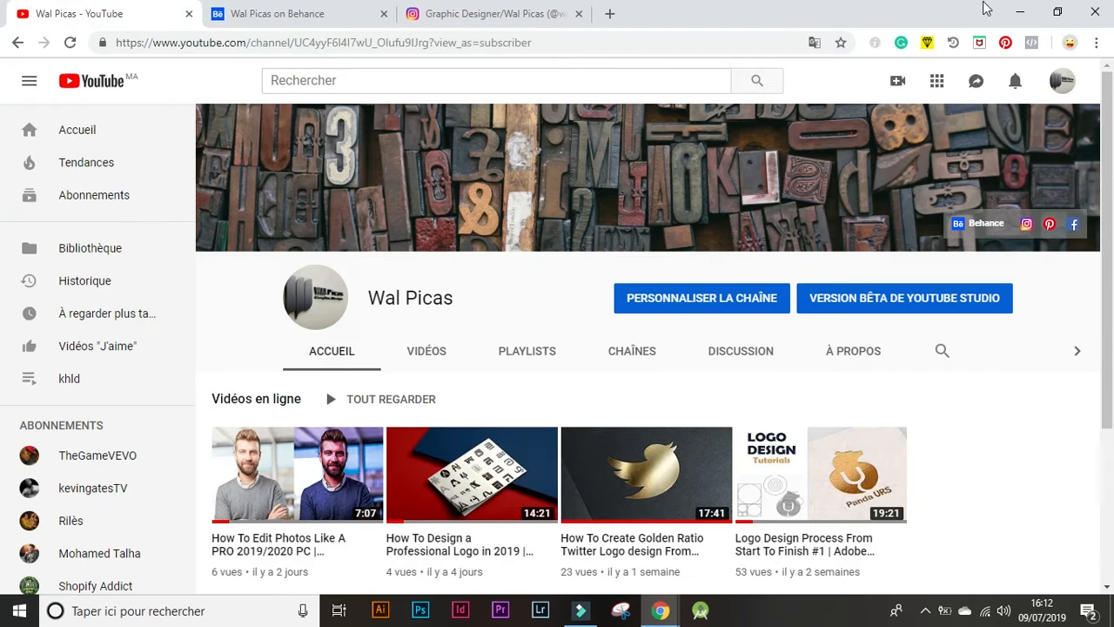
# Minimize the browser and open Adobe Photoshop Lightroom 5.
pyautogui.click(1019, 12)
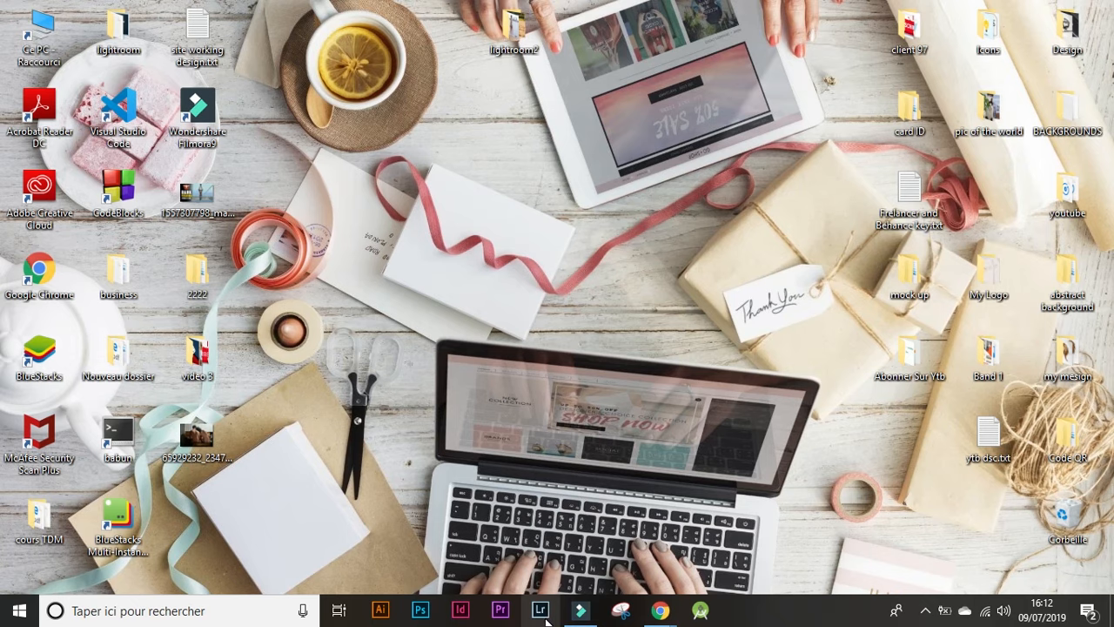
pyautogui.click(547, 619)
pyautogui.moveTo(570, 618)
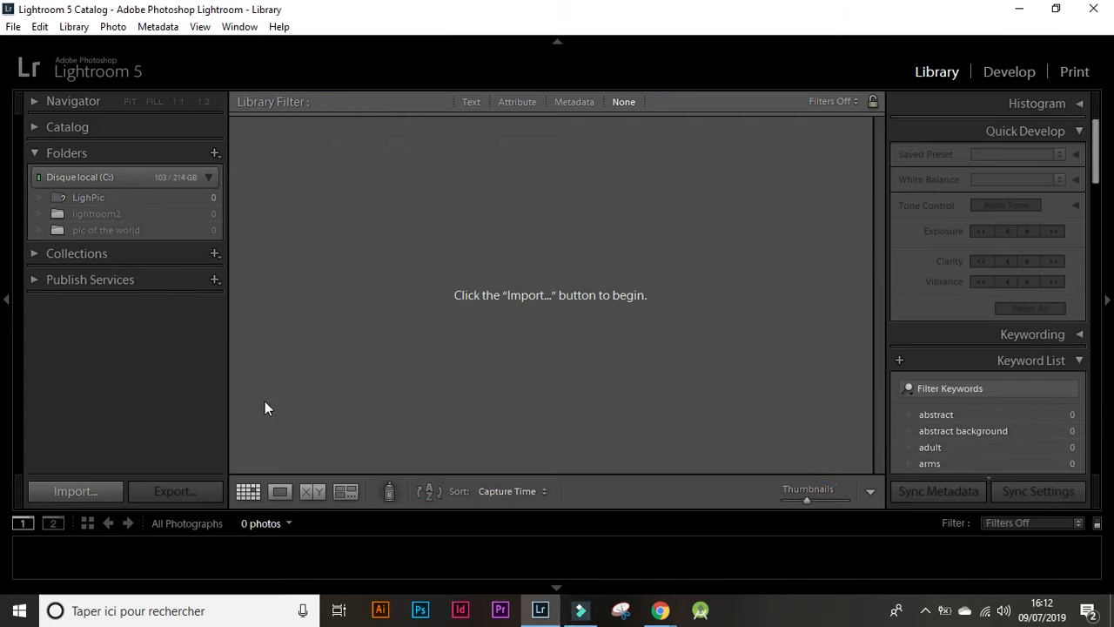
# Add the lightroom2 folder from the desktop (Bureau) as the source for a photo import.
pyautogui.click(43, 150)
pyautogui.click(41, 151)
pyautogui.click(215, 152)
pyautogui.click(248, 199)
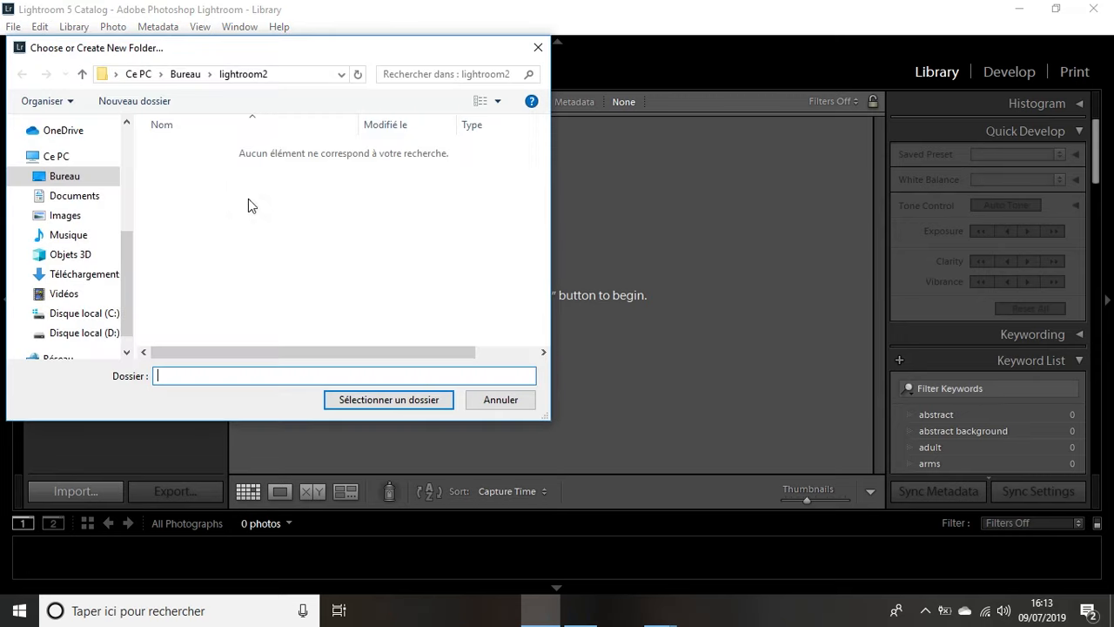
pyautogui.click(54, 177)
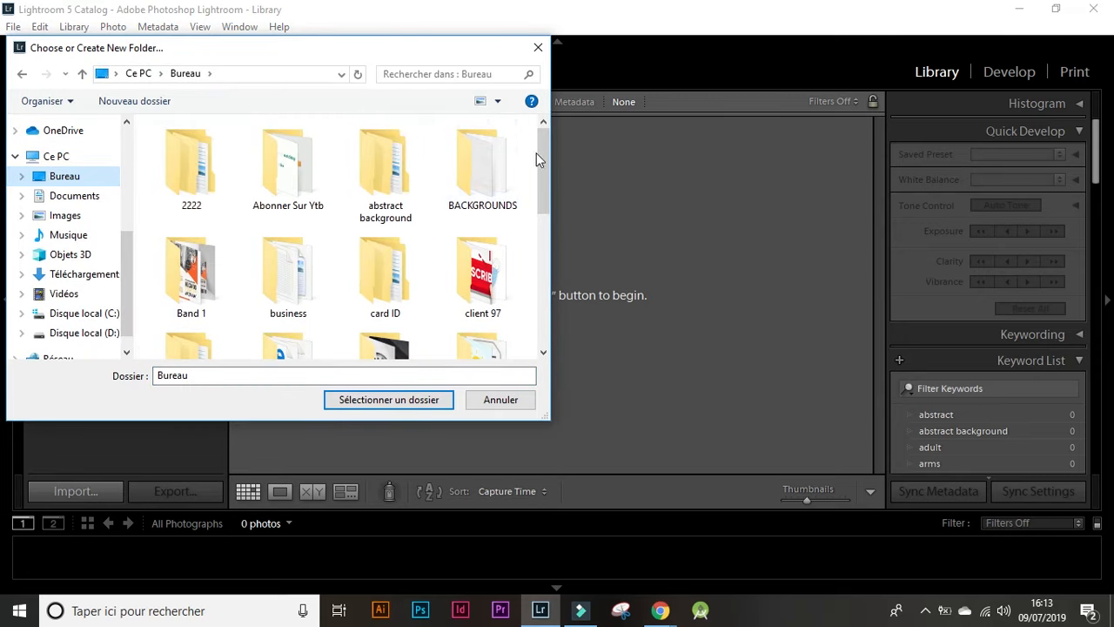
pyautogui.moveTo(540, 152); pyautogui.dragTo(531, 224)
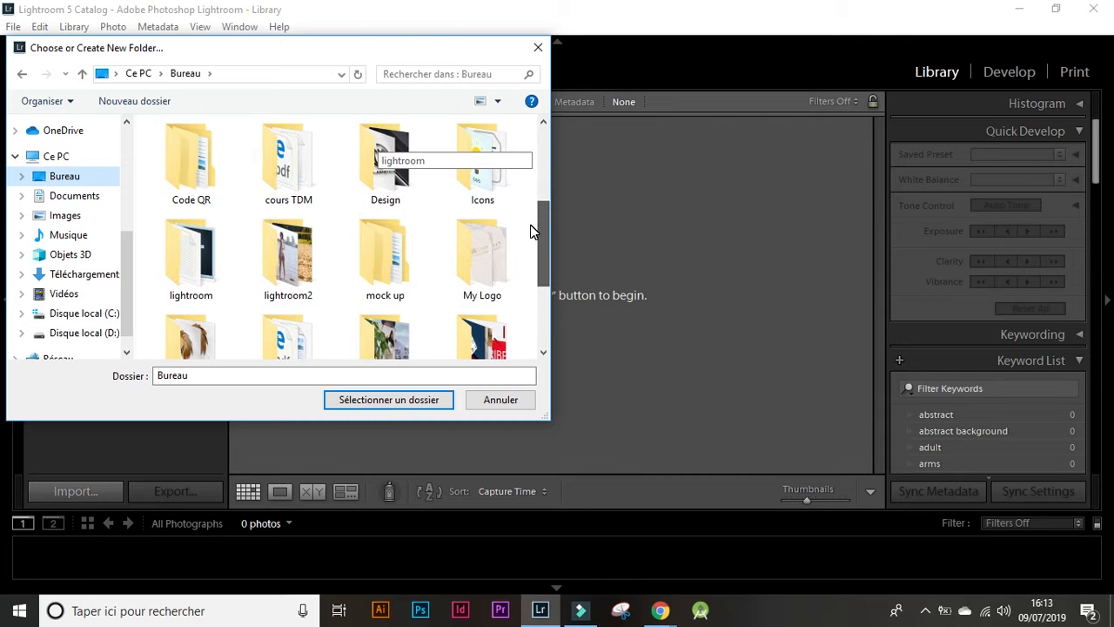
pyautogui.click(305, 246)
pyautogui.click(353, 397)
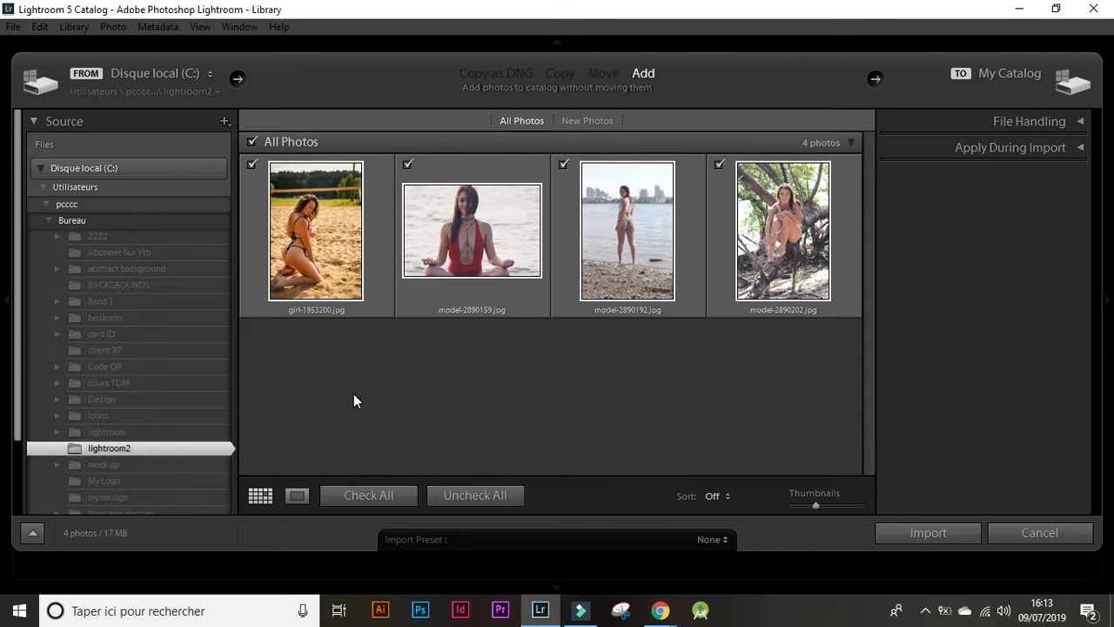
# Exclude all photos except model-2890202.jpg and import it into the catalog.
pyautogui.click(443, 499)
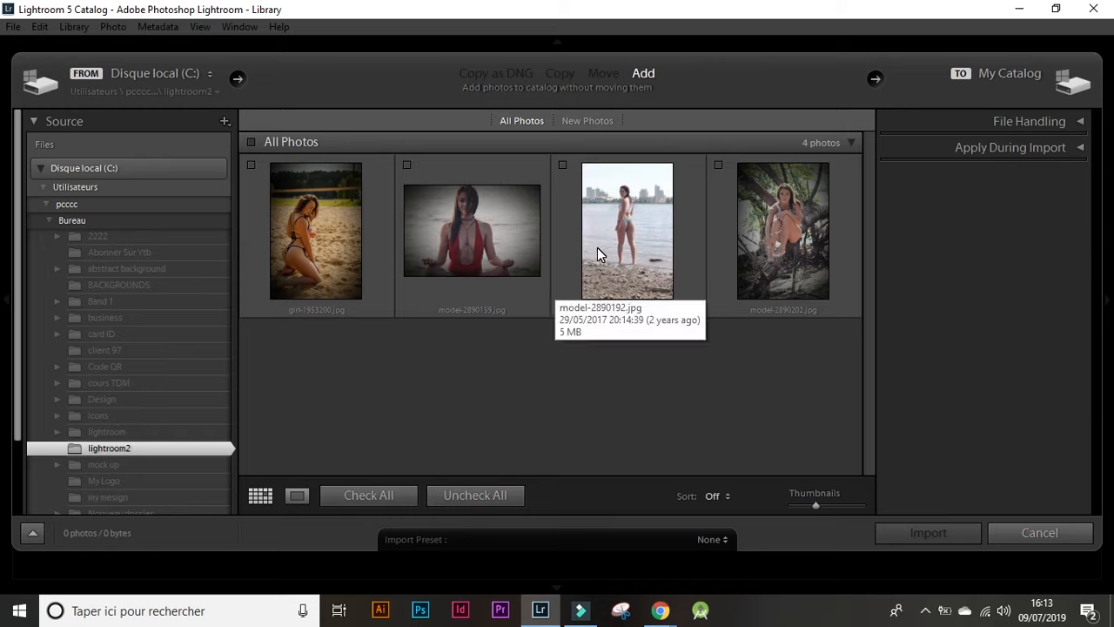
pyautogui.click(719, 165)
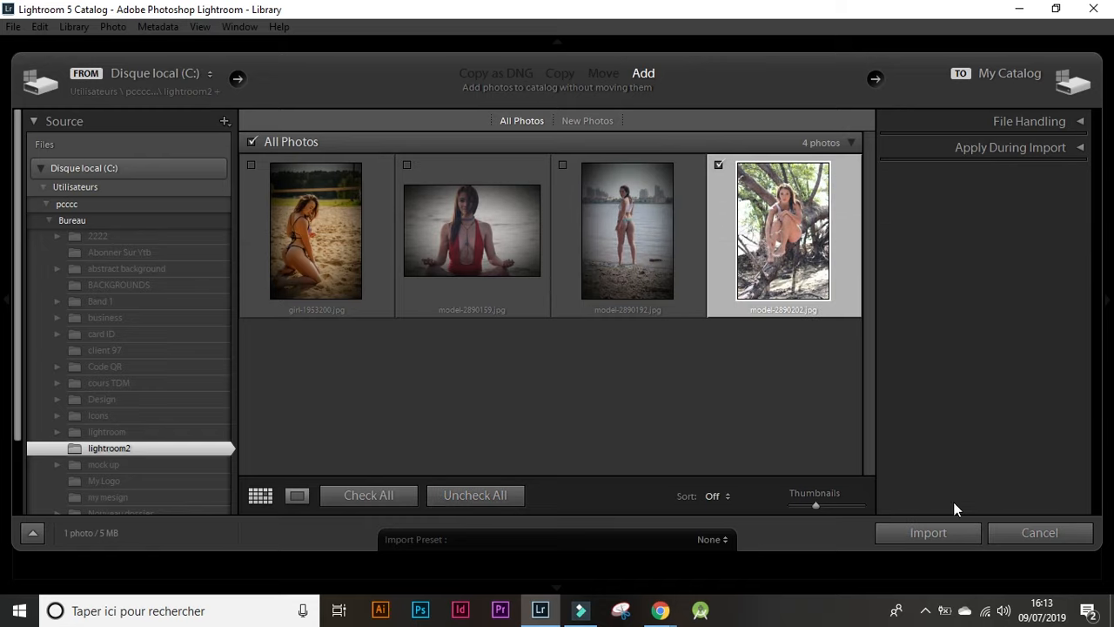
pyautogui.click(952, 532)
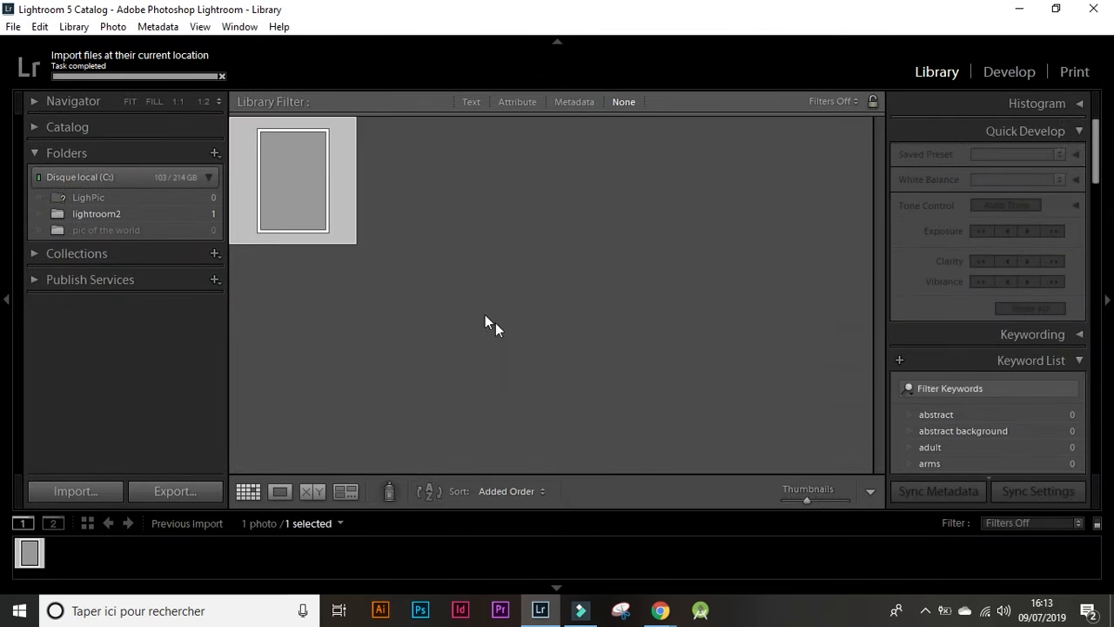
# Open the imported photo in the Develop module and collapse the list of presets.
pyautogui.click(1079, 131)
pyautogui.click(1077, 132)
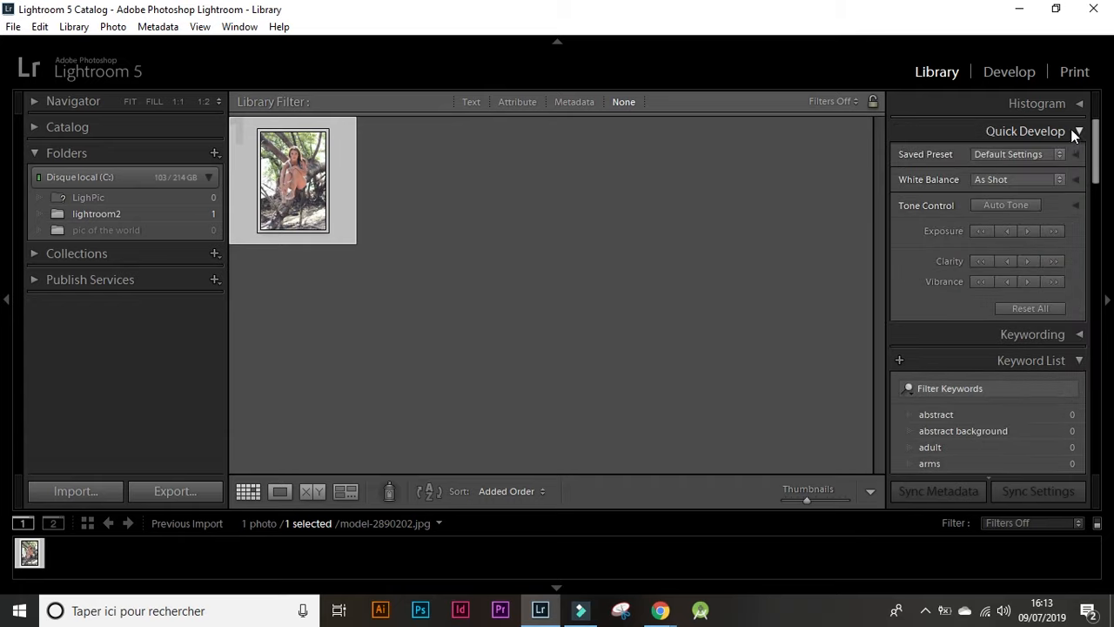
pyautogui.click(1071, 129)
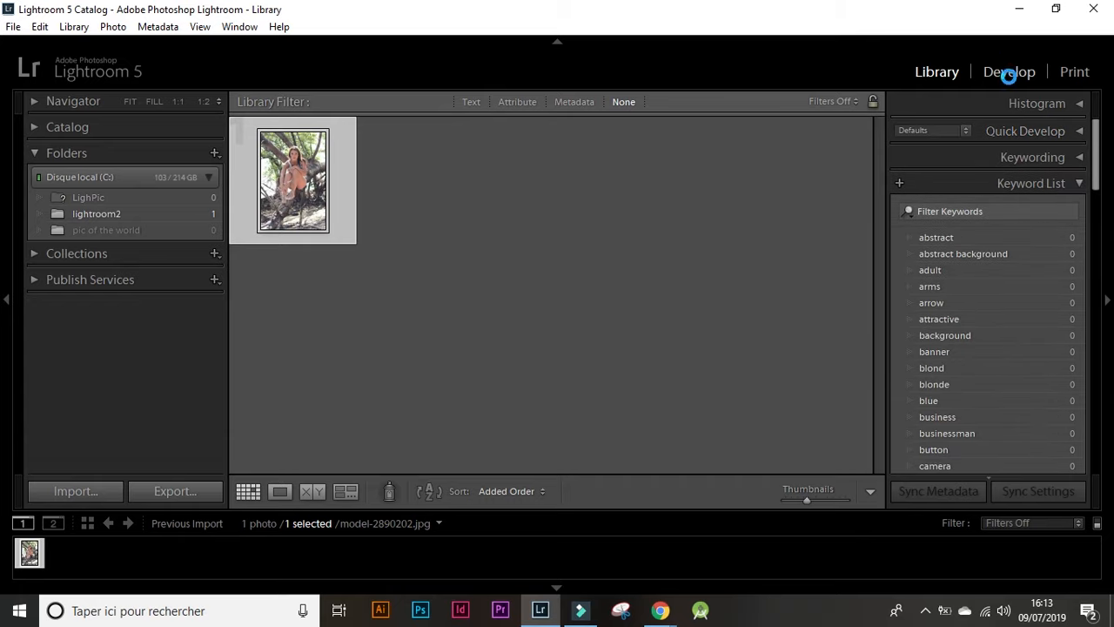
pyautogui.click(1008, 74)
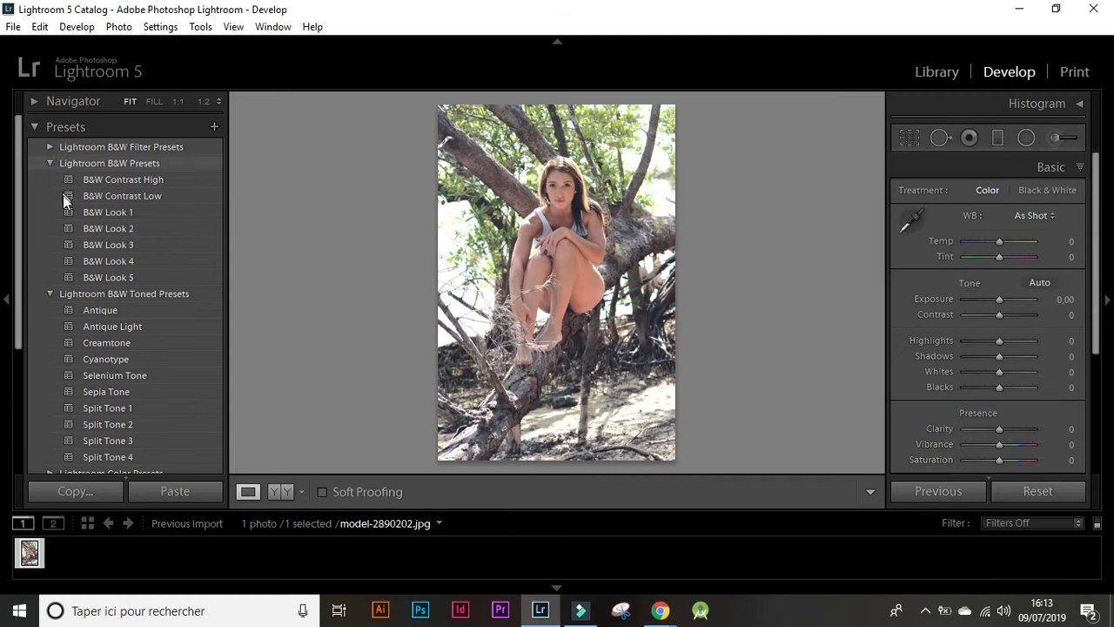
pyautogui.click(37, 127)
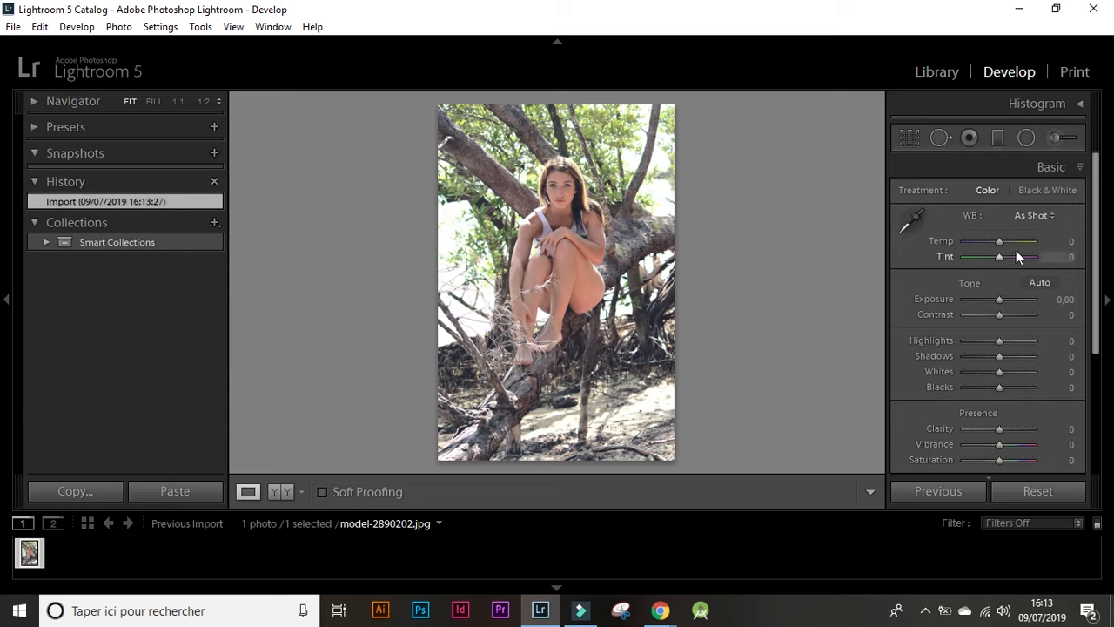
# Set the photo's temperature to +31, tint to -26 and exposure to -0.95.
pyautogui.moveTo(997, 243)
pyautogui.mouseDown()
pyautogui.moveTo(987, 245)
pyautogui.moveTo(1014, 267)
pyautogui.moveTo(990, 269)
pyautogui.moveTo(1008, 240)
pyautogui.moveTo(995, 238)
pyautogui.mouseUp()
pyautogui.scroll(-2, 1092, 292)
pyautogui.moveTo(1003, 181)
pyautogui.mouseDown()
pyautogui.moveTo(998, 196)
pyautogui.moveTo(1011, 199)
pyautogui.moveTo(991, 198)
pyautogui.mouseUp()
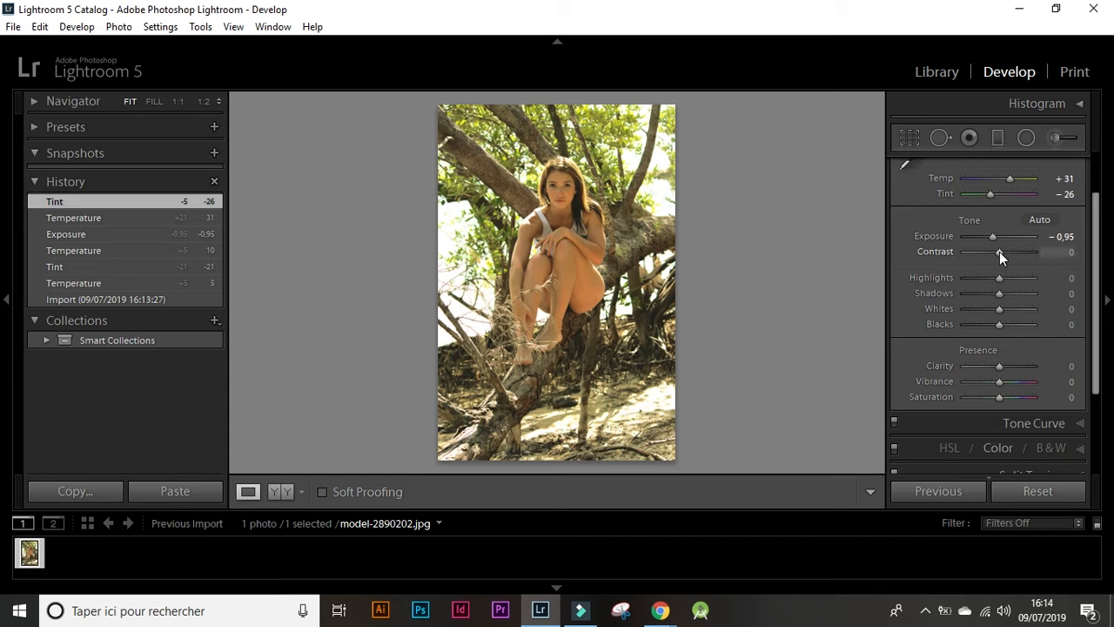
# Set the photo's contrast to +48, highlights to +5, shadows to -50, whites to +100 and blacks to -31.
pyautogui.moveTo(1000, 252); pyautogui.dragTo(1017, 252)
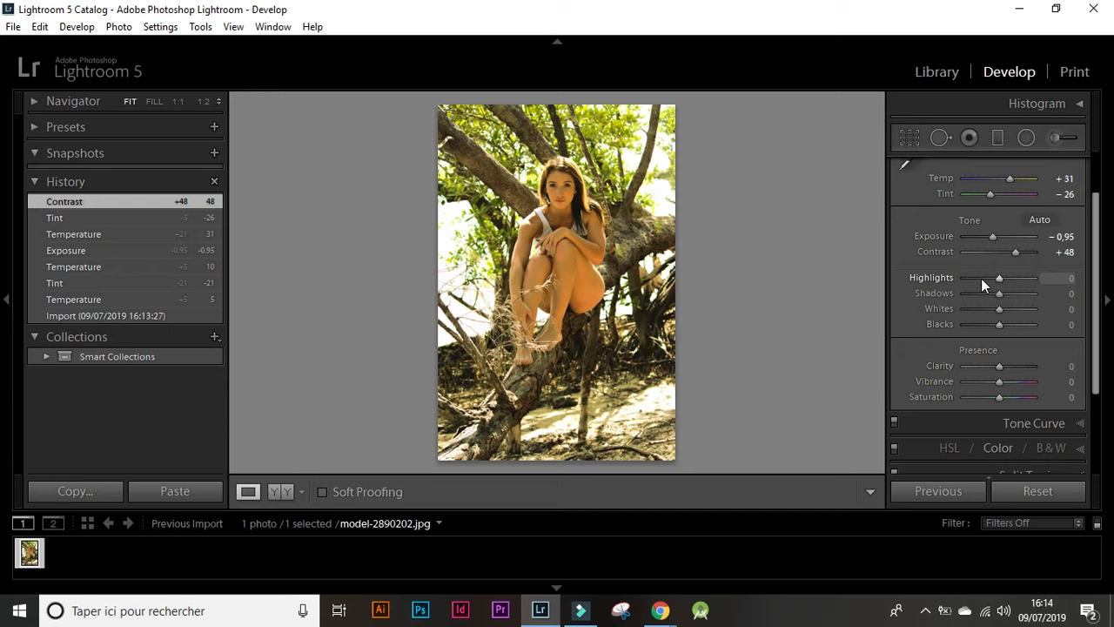
pyautogui.moveTo(998, 280); pyautogui.dragTo(1036, 319)
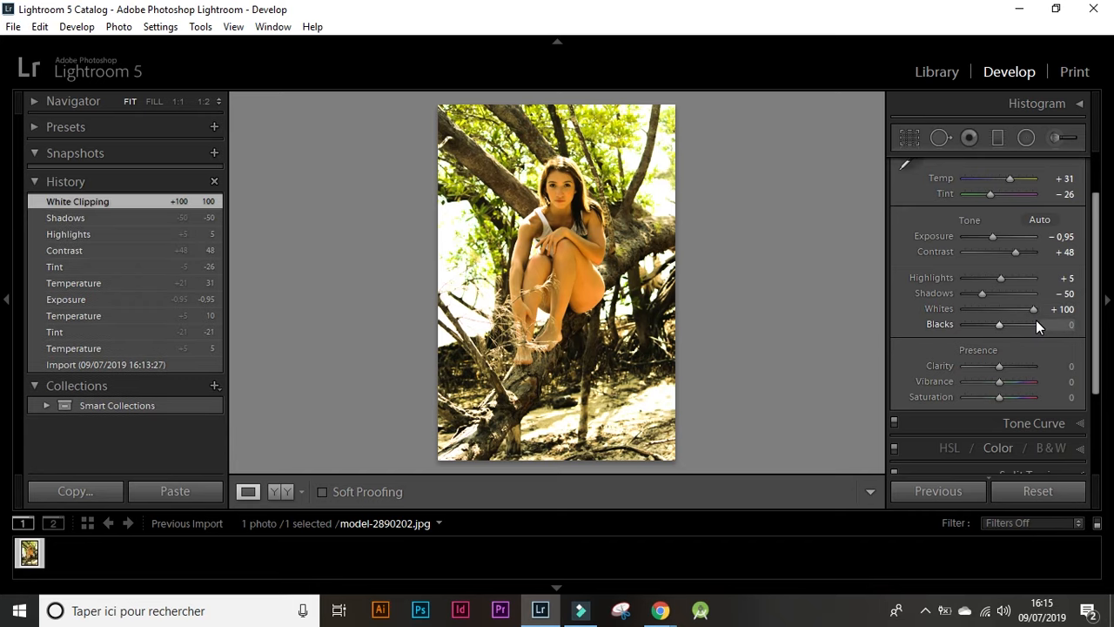
pyautogui.moveTo(1001, 322)
pyautogui.mouseDown()
pyautogui.moveTo(1019, 321)
pyautogui.moveTo(979, 328)
pyautogui.moveTo(991, 325)
pyautogui.mouseUp()
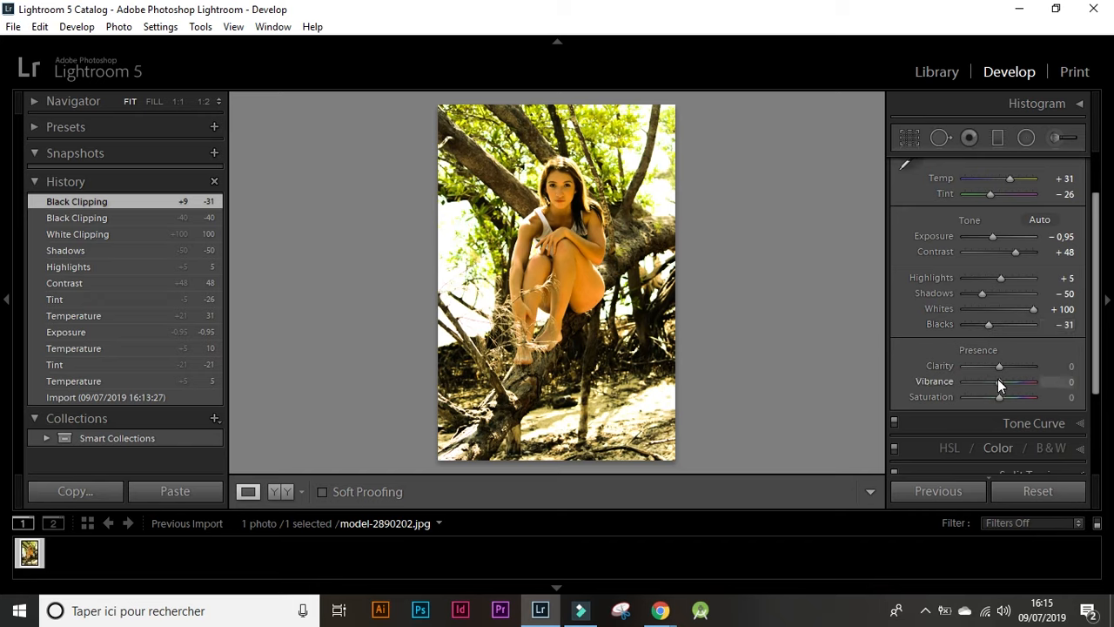
# Set the photo's vibrance to +40, clarity to +6 and saturation to -2.
pyautogui.moveTo(997, 378)
pyautogui.mouseDown()
pyautogui.moveTo(1019, 369)
pyautogui.moveTo(973, 378)
pyautogui.moveTo(1005, 375)
pyautogui.mouseUp()
pyautogui.doubleClick(943, 368)
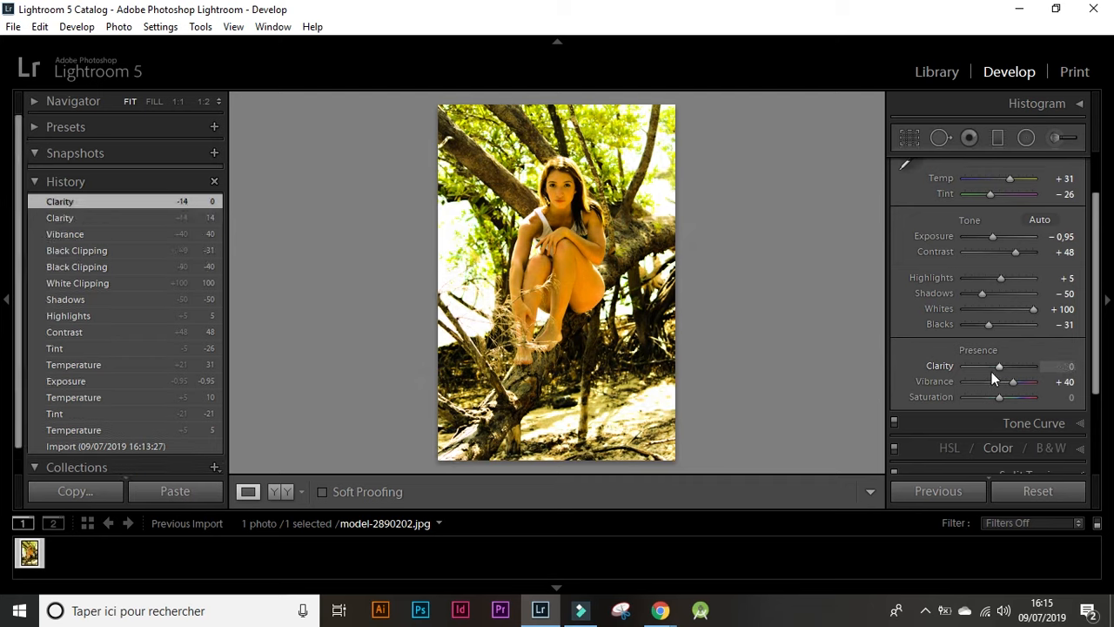
pyautogui.moveTo(1069, 368); pyautogui.dragTo(1059, 368)
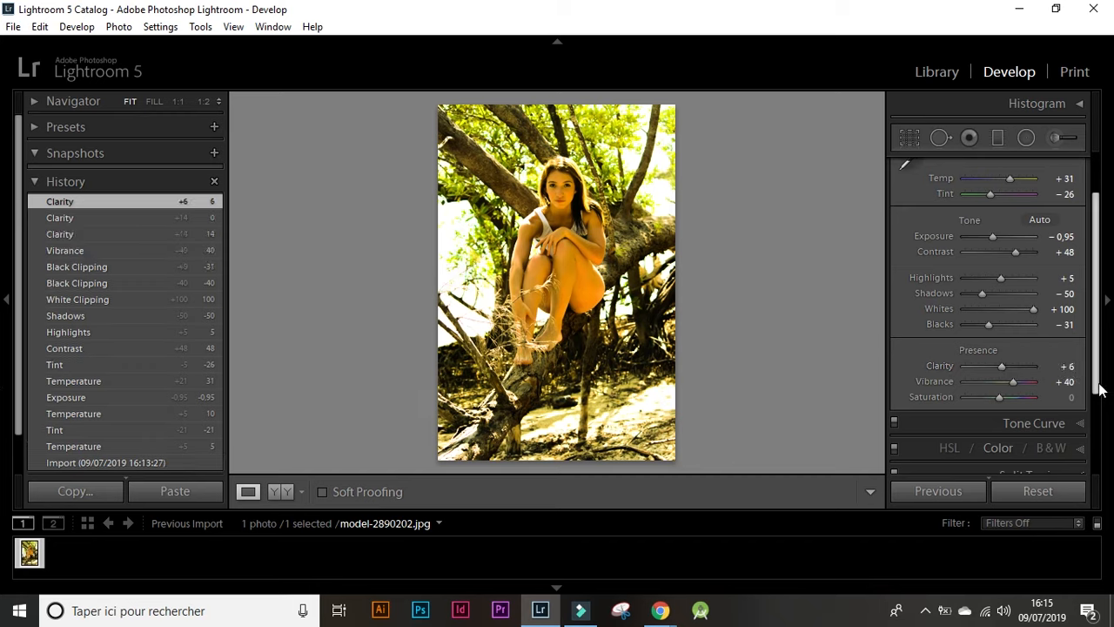
pyautogui.scroll(-1, 1031, 369)
pyautogui.moveTo(999, 369)
pyautogui.mouseDown()
pyautogui.moveTo(1026, 371)
pyautogui.moveTo(983, 371)
pyautogui.moveTo(1015, 379)
pyautogui.moveTo(998, 383)
pyautogui.mouseUp()
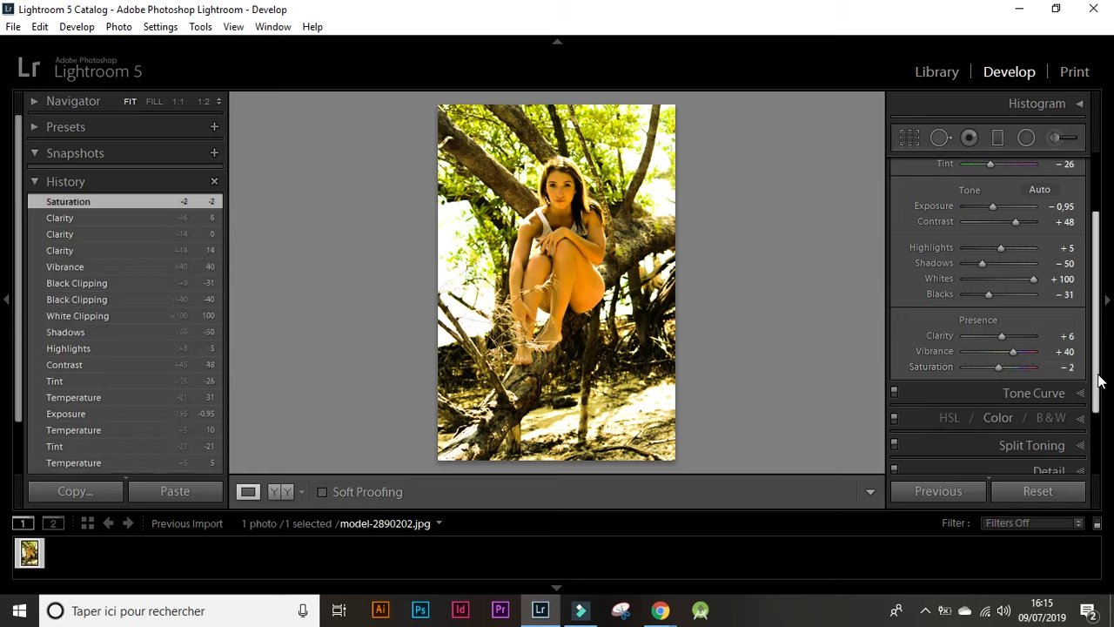
# Adjust the tone curve regions to highlights +26, lights -32 and shadows -31.
pyautogui.moveTo(1097, 378); pyautogui.dragTo(1104, 426)
pyautogui.click(1063, 320)
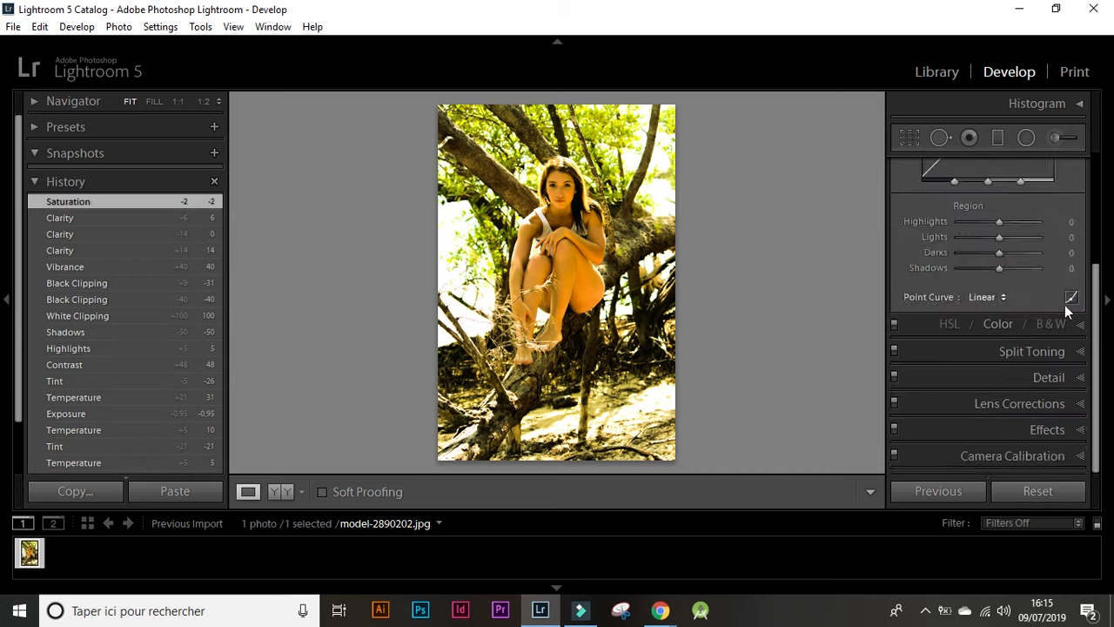
pyautogui.moveTo(1100, 335); pyautogui.dragTo(1044, 211)
pyautogui.moveTo(989, 270); pyautogui.dragTo(938, 332)
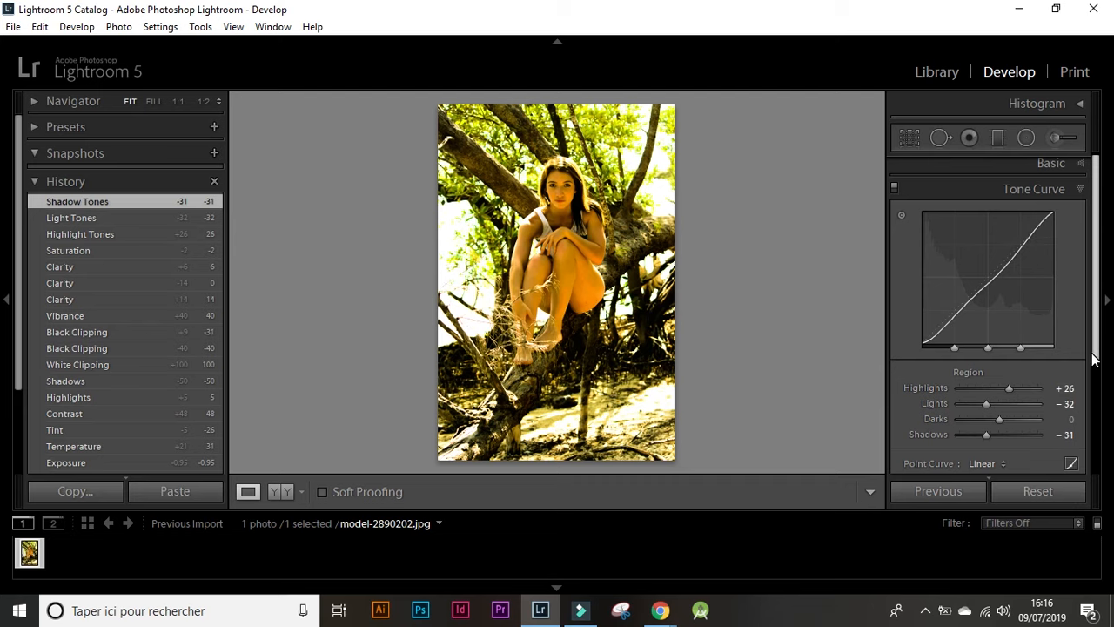
# Try a black-and-white conversion and a red hue shift of +100, reverting each one.
pyautogui.scroll(-1, 1098, 387)
pyautogui.scroll(-2, 1099, 386)
pyautogui.click(1052, 380)
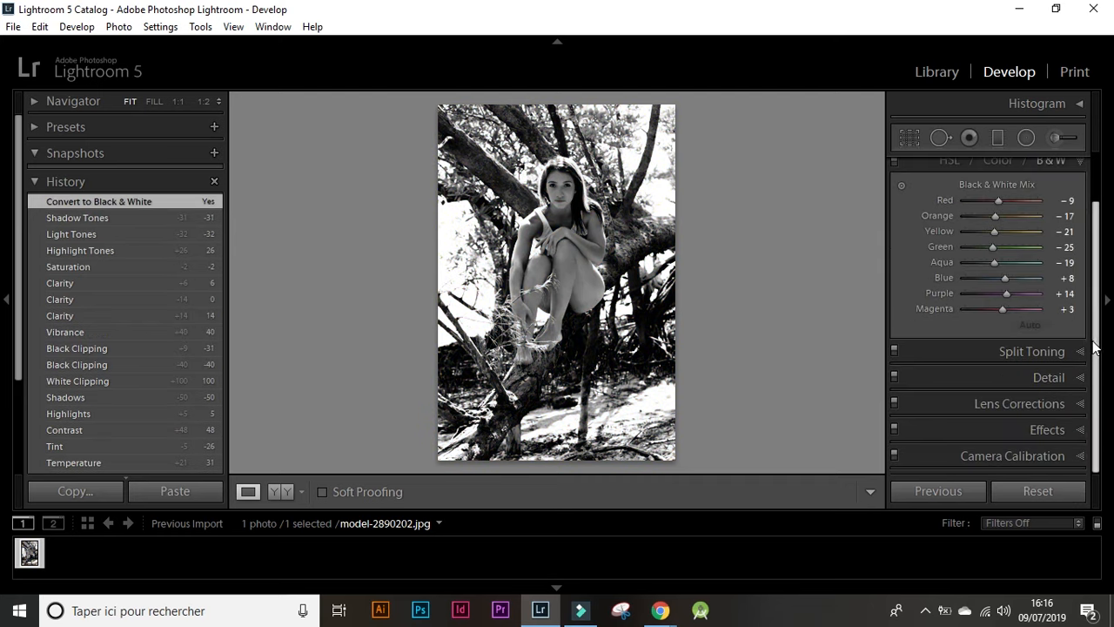
pyautogui.scroll(1, 1095, 347)
pyautogui.click(990, 198)
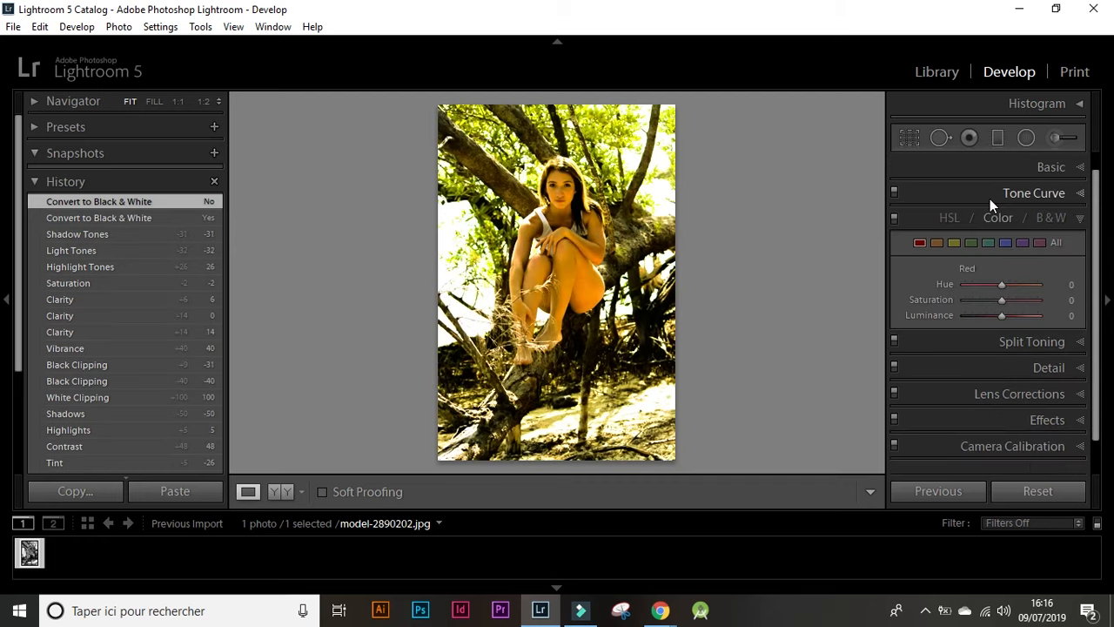
pyautogui.moveTo(1002, 286); pyautogui.dragTo(1050, 293)
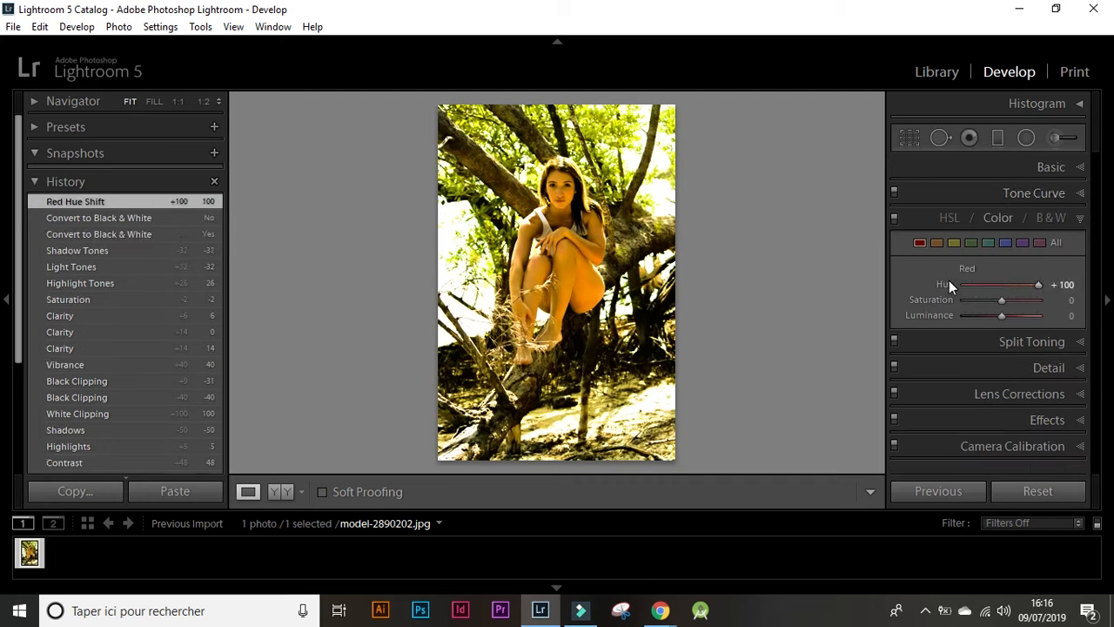
pyautogui.doubleClick(949, 285)
# Try split toning with a highlight hue of 360 and a balance of -100, resetting both values to 0.
pyautogui.click(1051, 341)
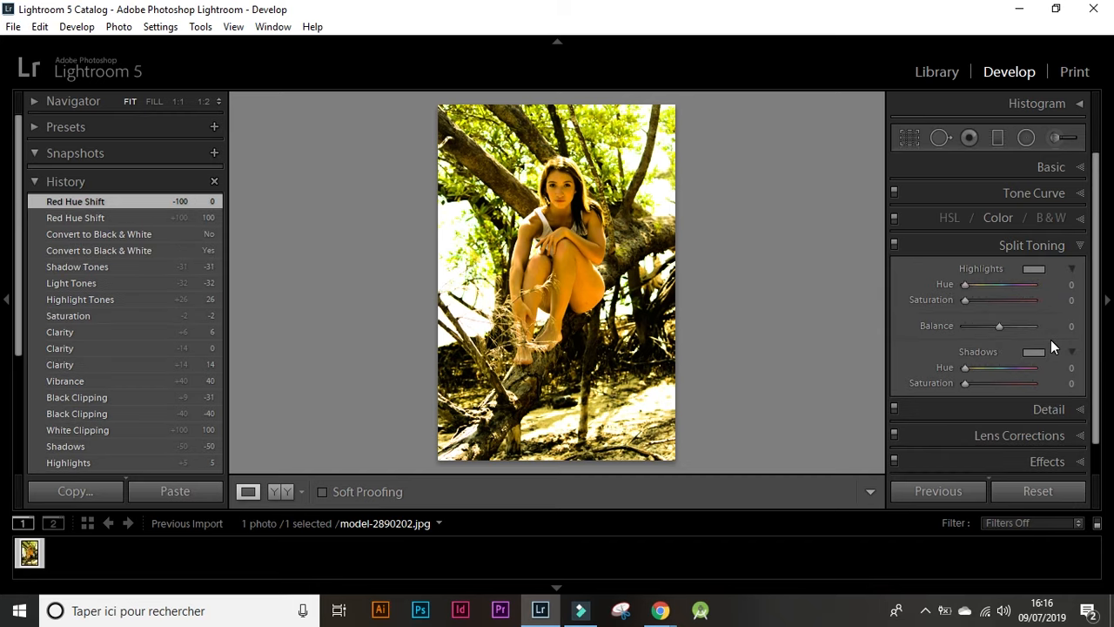
pyautogui.scroll(-1, 1075, 270)
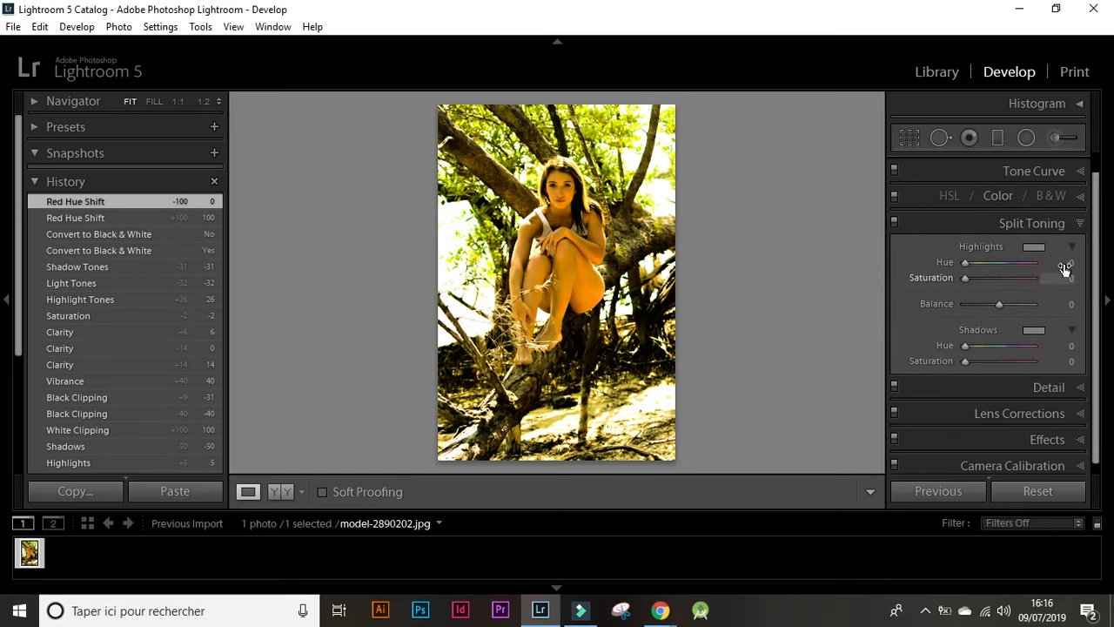
pyautogui.moveTo(968, 261); pyautogui.dragTo(1035, 263)
pyautogui.doubleClick(950, 264)
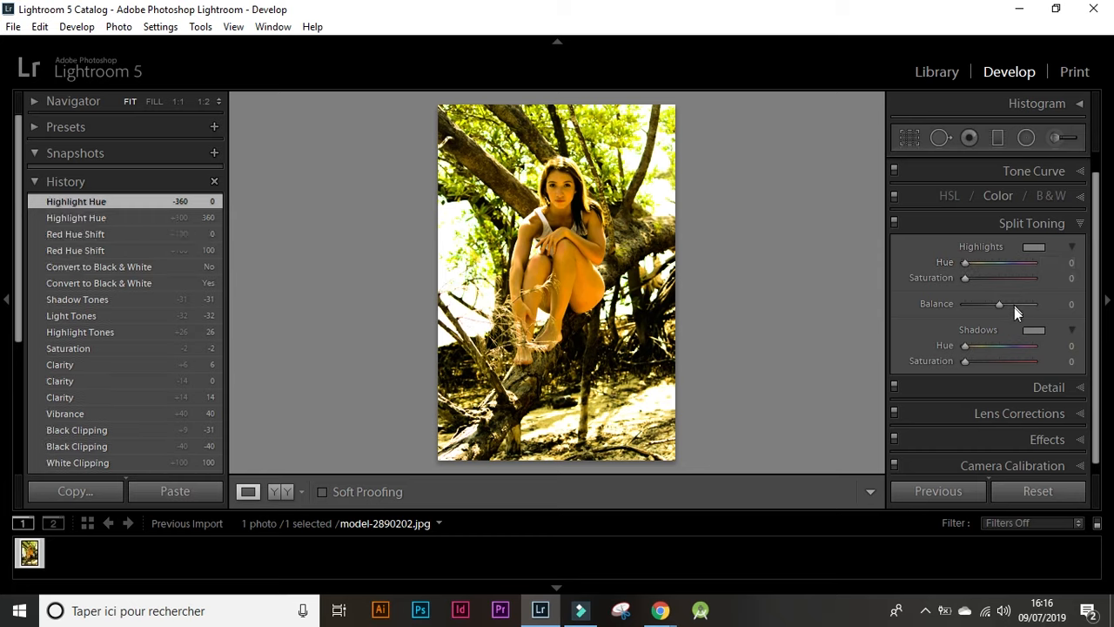
pyautogui.moveTo(1003, 348); pyautogui.dragTo(945, 349)
pyautogui.moveTo(995, 306); pyautogui.dragTo(925, 307)
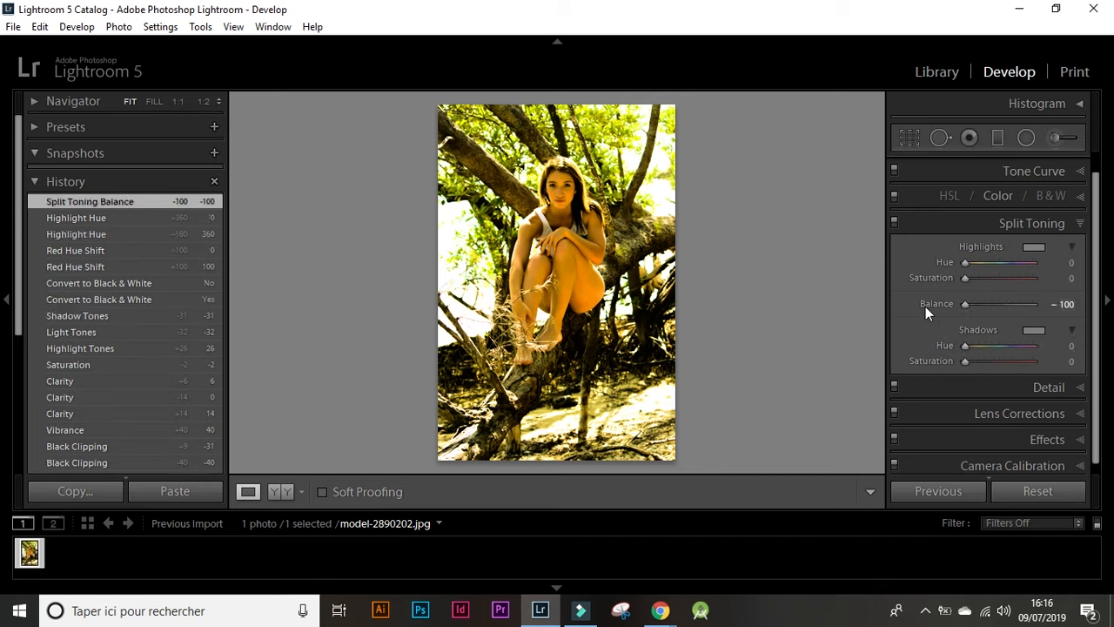
pyautogui.doubleClick(924, 301)
pyautogui.click(1076, 226)
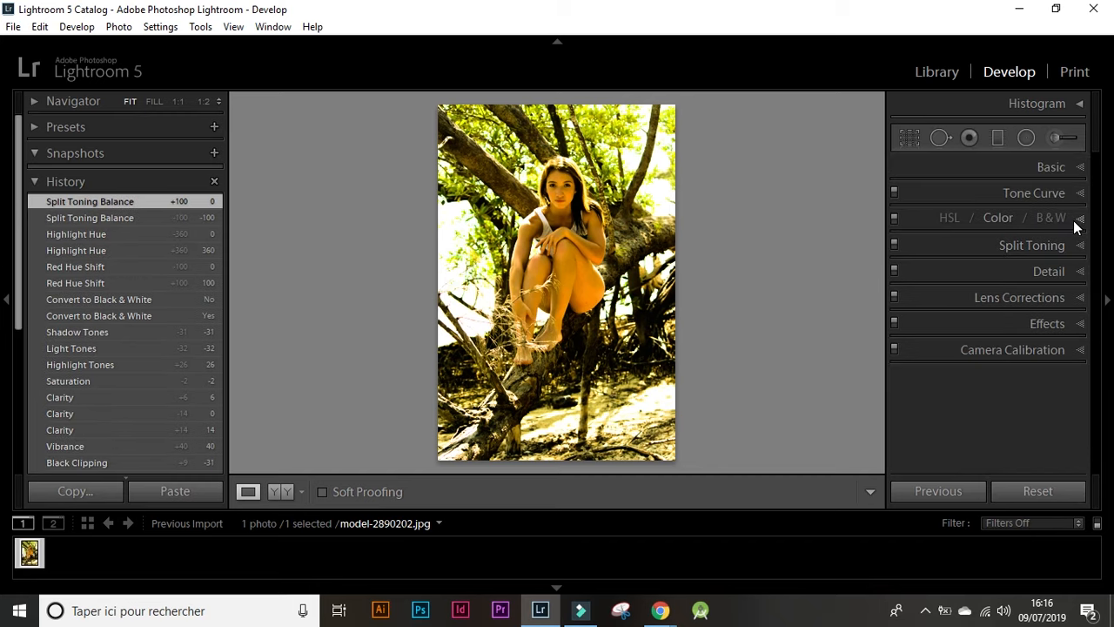
# Reposition the detail preview onto the model's skin and set the photo's sharpening amount to 16.
pyautogui.click(1072, 275)
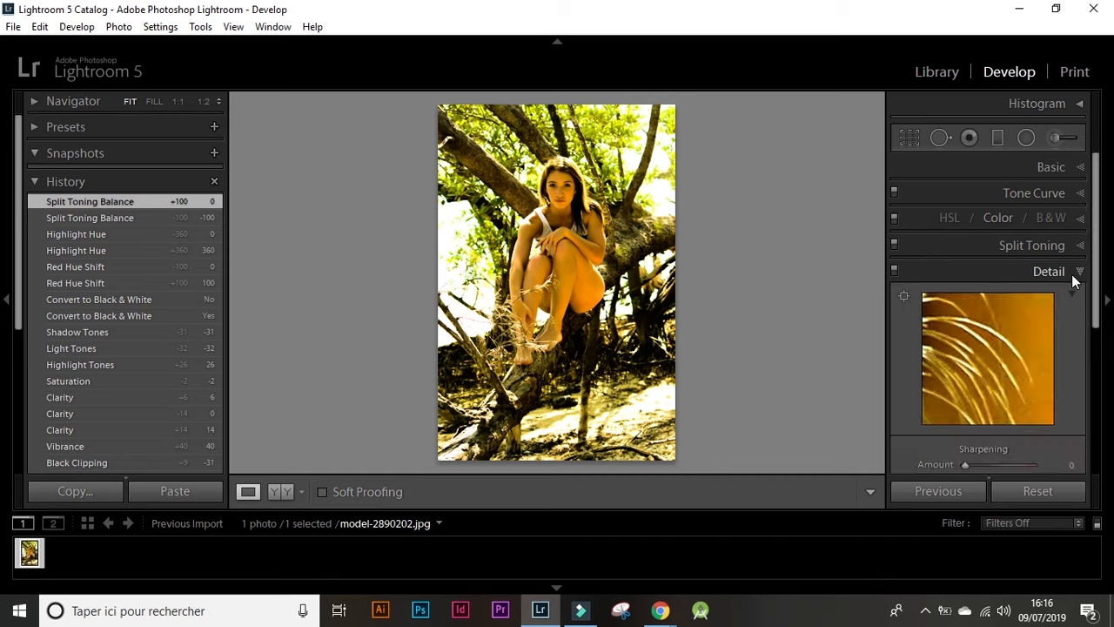
pyautogui.click(1016, 345)
pyautogui.moveTo(1038, 362); pyautogui.dragTo(921, 316)
pyautogui.moveTo(921, 377); pyautogui.dragTo(1018, 430)
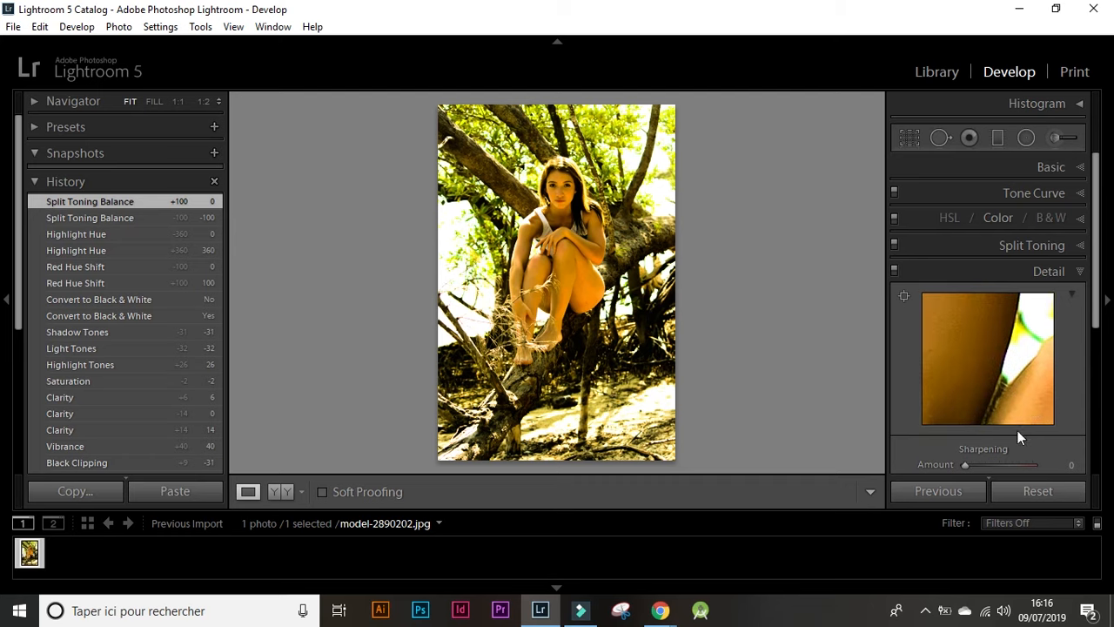
pyautogui.moveTo(1097, 291); pyautogui.dragTo(1102, 384)
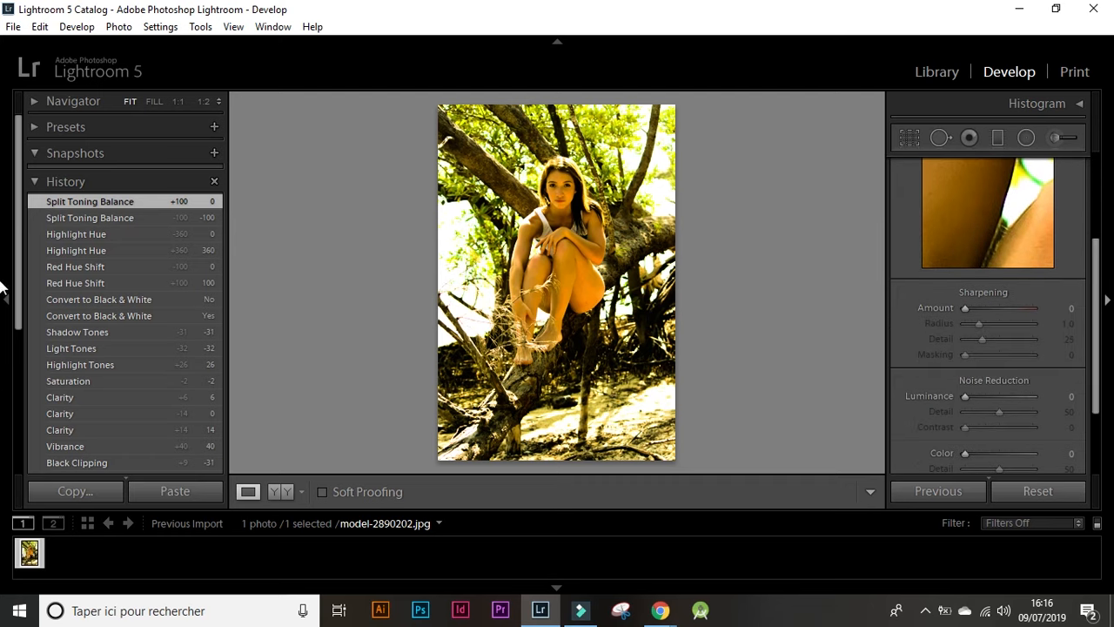
pyautogui.moveTo(967, 303); pyautogui.dragTo(975, 309)
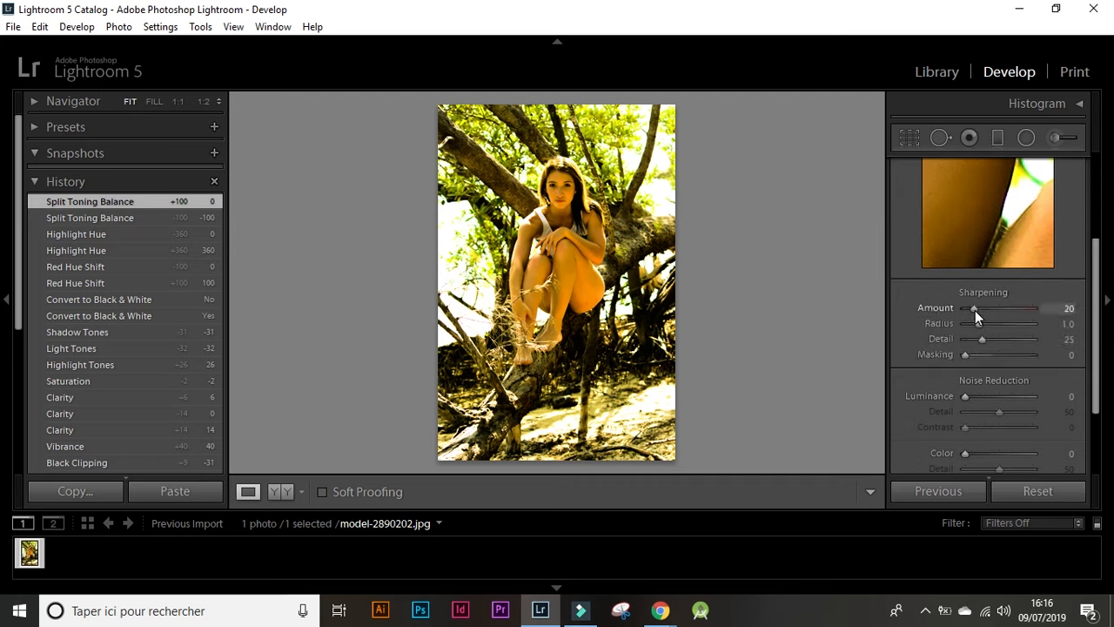
pyautogui.moveTo(975, 310); pyautogui.dragTo(974, 313)
# Try luminance noise reduction of 100 with a detail of 11, resetting detail to 50 and luminance to 0.
pyautogui.moveTo(1094, 406); pyautogui.dragTo(1097, 467)
pyautogui.moveTo(968, 294); pyautogui.dragTo(930, 327)
pyautogui.doubleClick(937, 304)
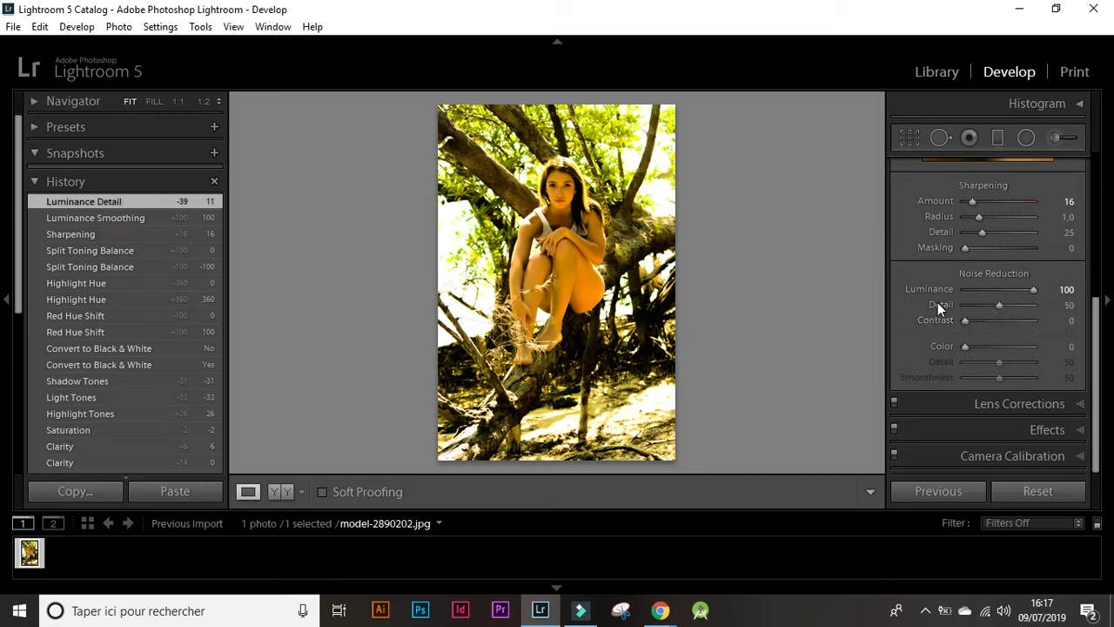
pyautogui.doubleClick(940, 289)
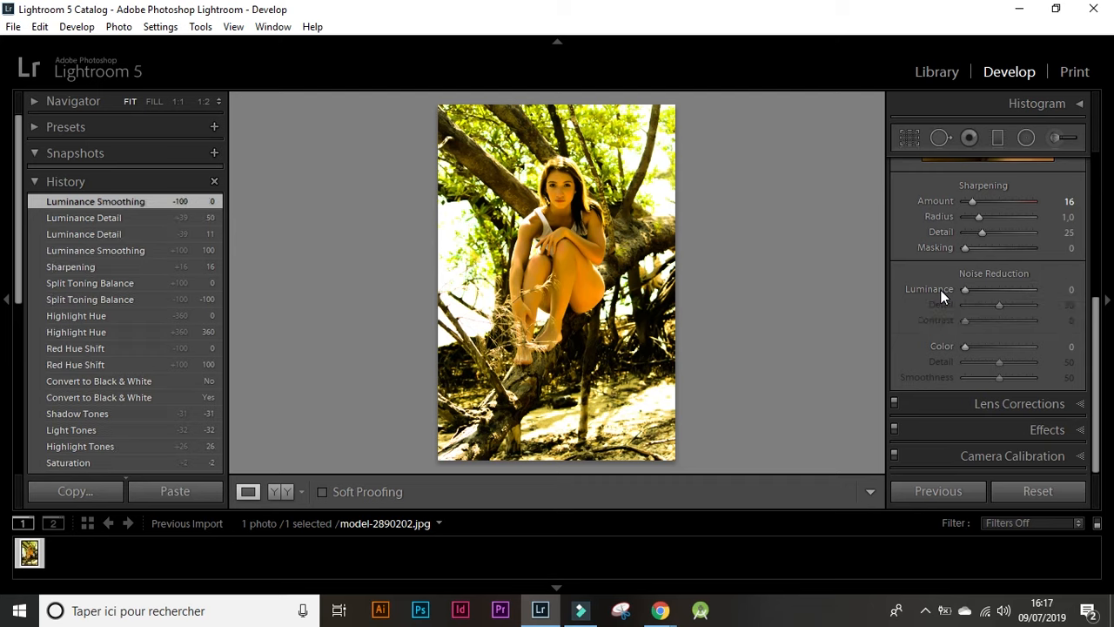
# Set noise reduction to luminance 13, detail 13 and contrast 65, and try a color reduction of 100, resetting it to 0.
pyautogui.moveTo(941, 290); pyautogui.dragTo(970, 288)
pyautogui.click(974, 305)
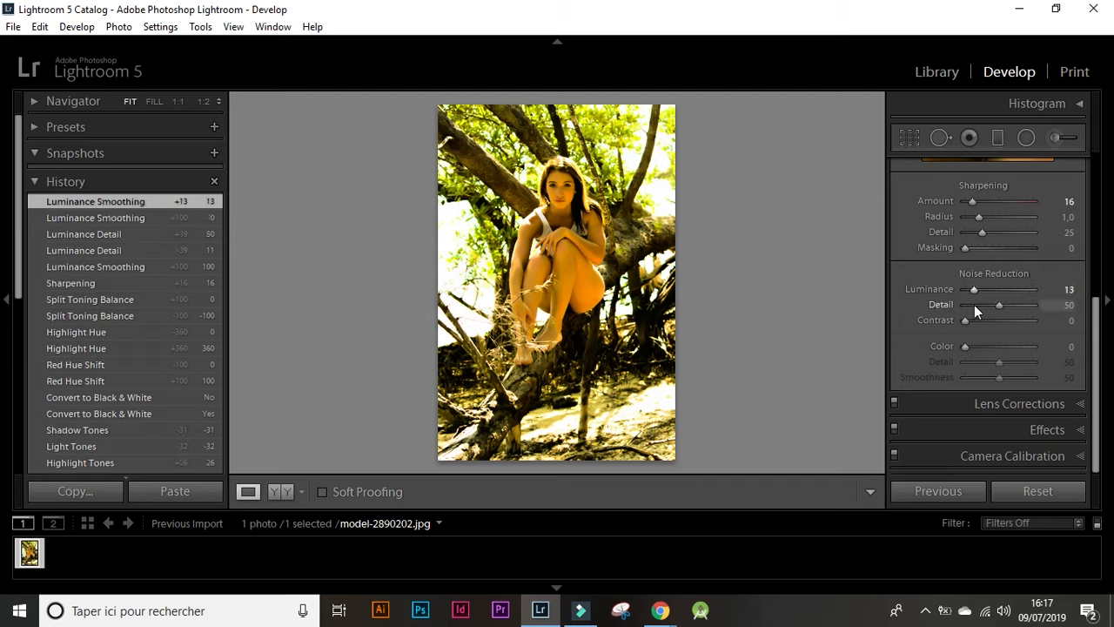
pyautogui.moveTo(986, 320); pyautogui.dragTo(1035, 346)
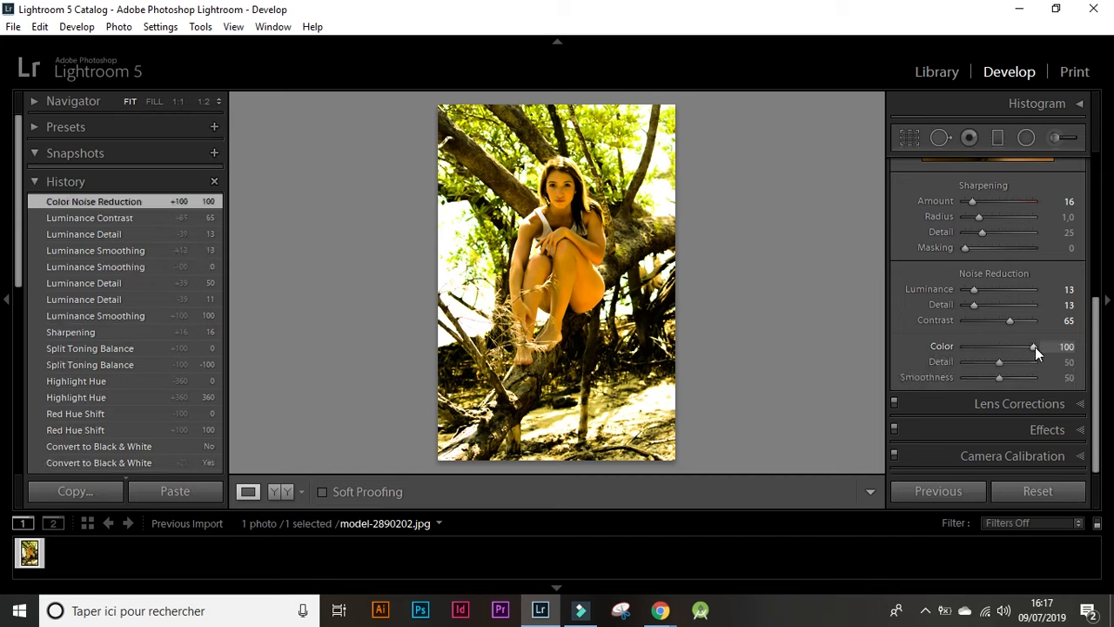
pyautogui.doubleClick(942, 346)
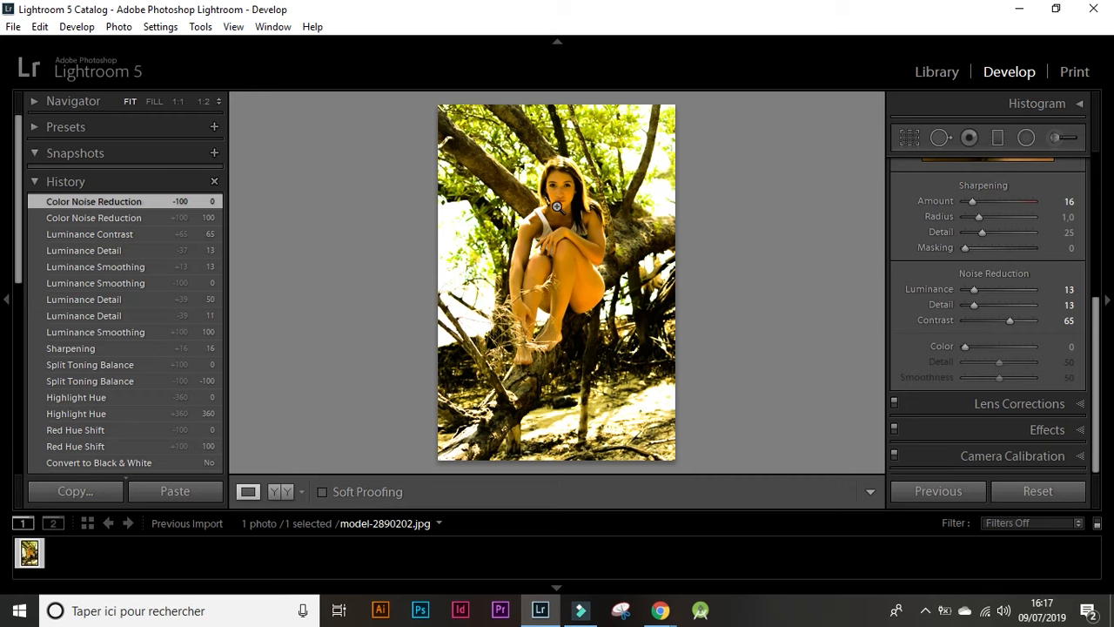
pyautogui.click(570, 305)
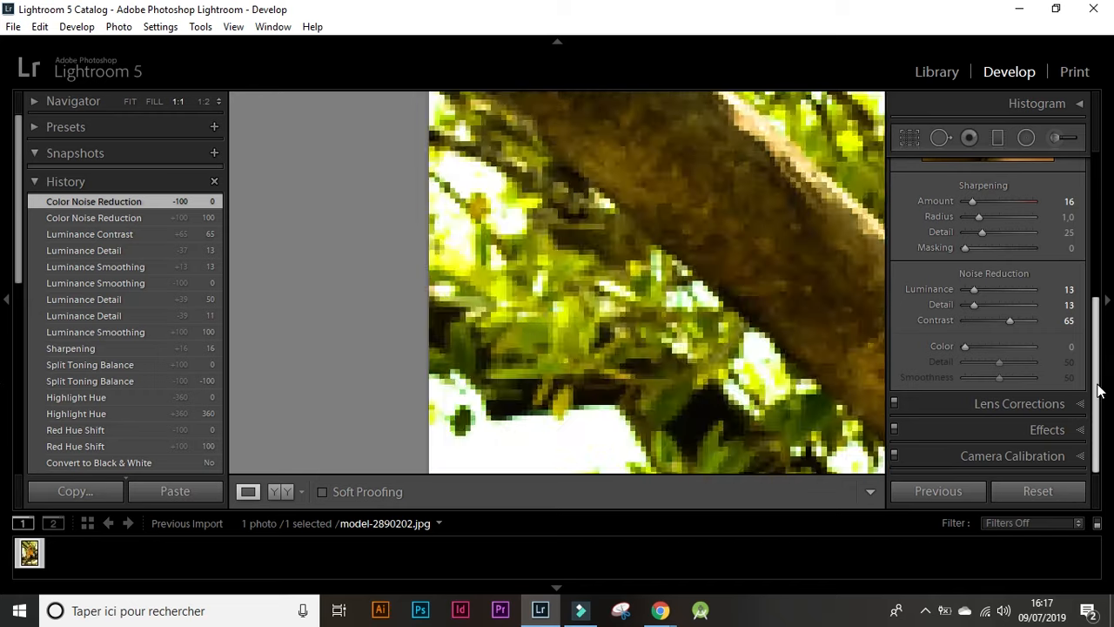
pyautogui.press('z')
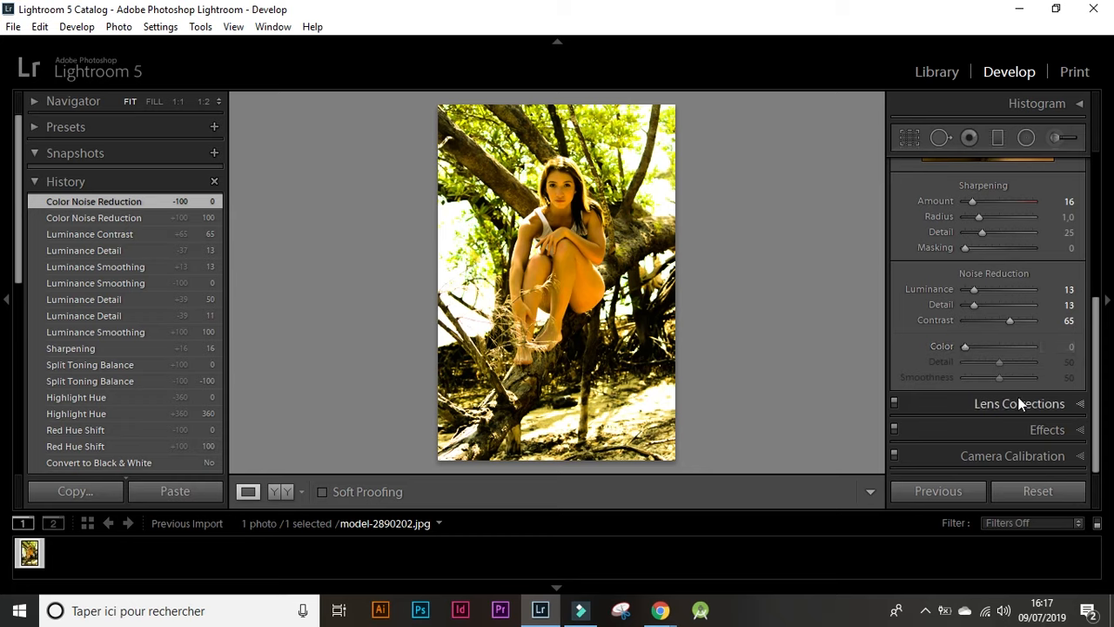
# Set the post-crop vignetting to amount -29 and midpoint 95, and try a grain amount of 100, resetting it to 0.
pyautogui.click(1068, 407)
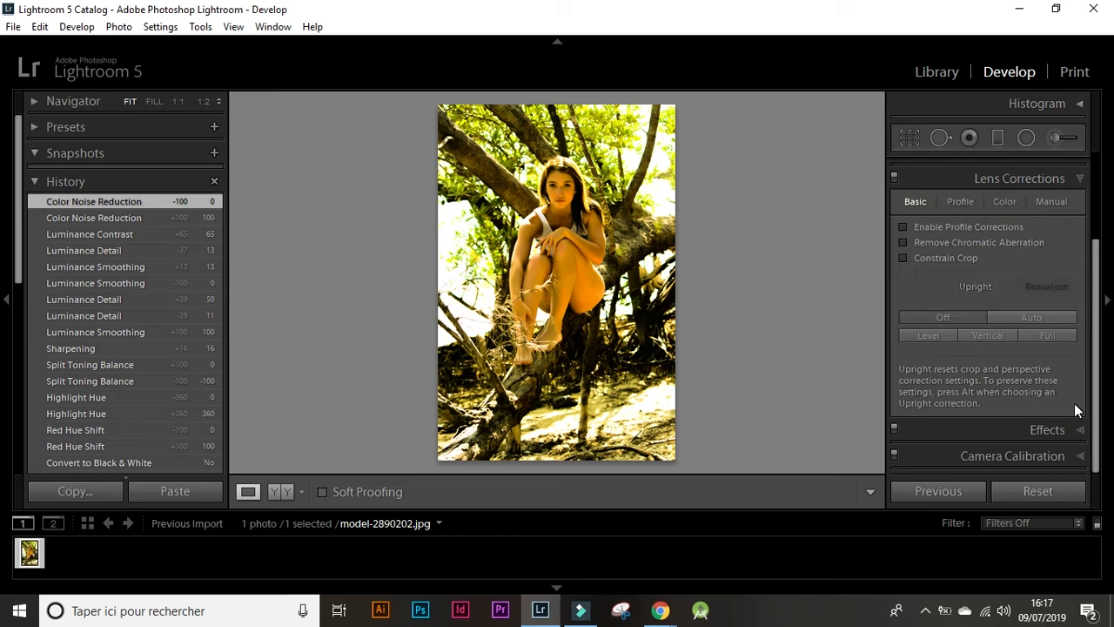
pyautogui.click(1038, 431)
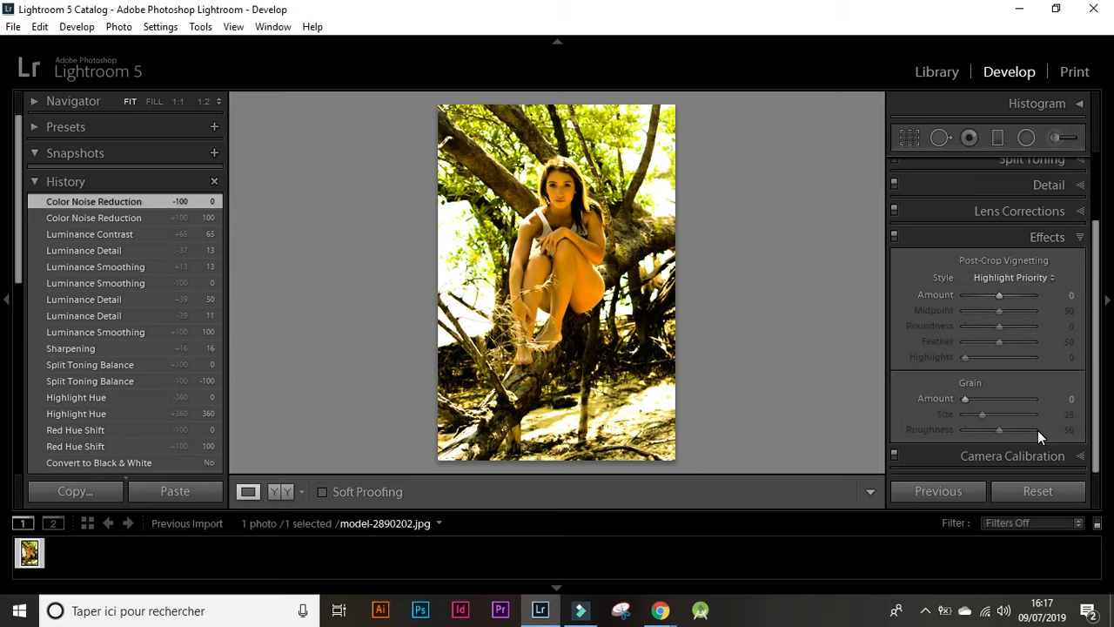
pyautogui.moveTo(1005, 300); pyautogui.dragTo(1027, 324)
pyautogui.click(1020, 294)
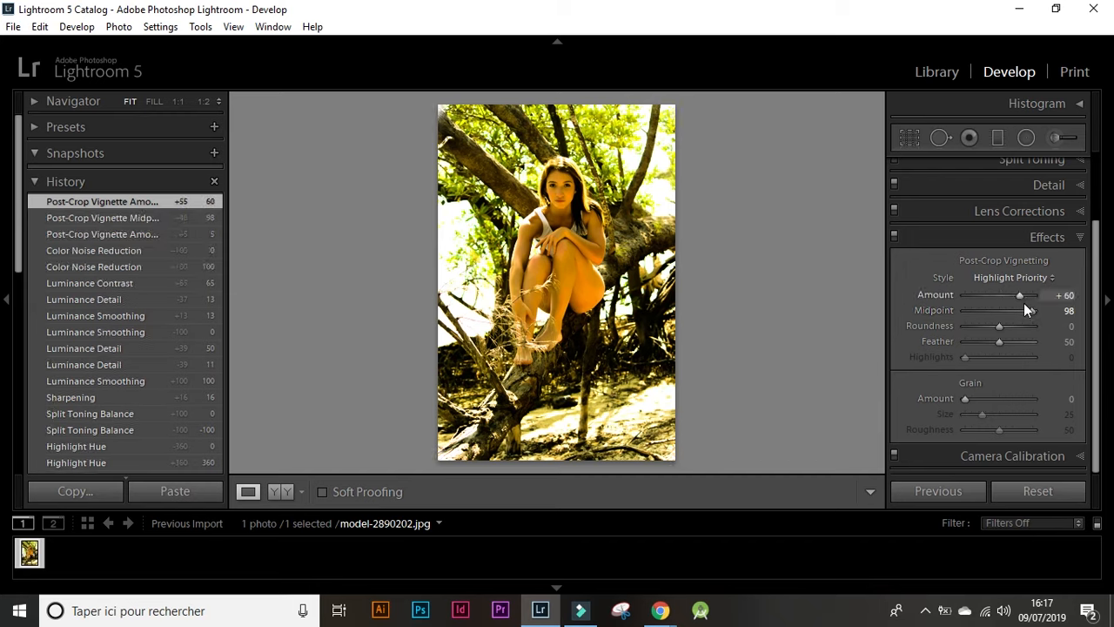
pyautogui.moveTo(1026, 313)
pyautogui.mouseDown()
pyautogui.moveTo(946, 303)
pyautogui.moveTo(1034, 309)
pyautogui.mouseUp()
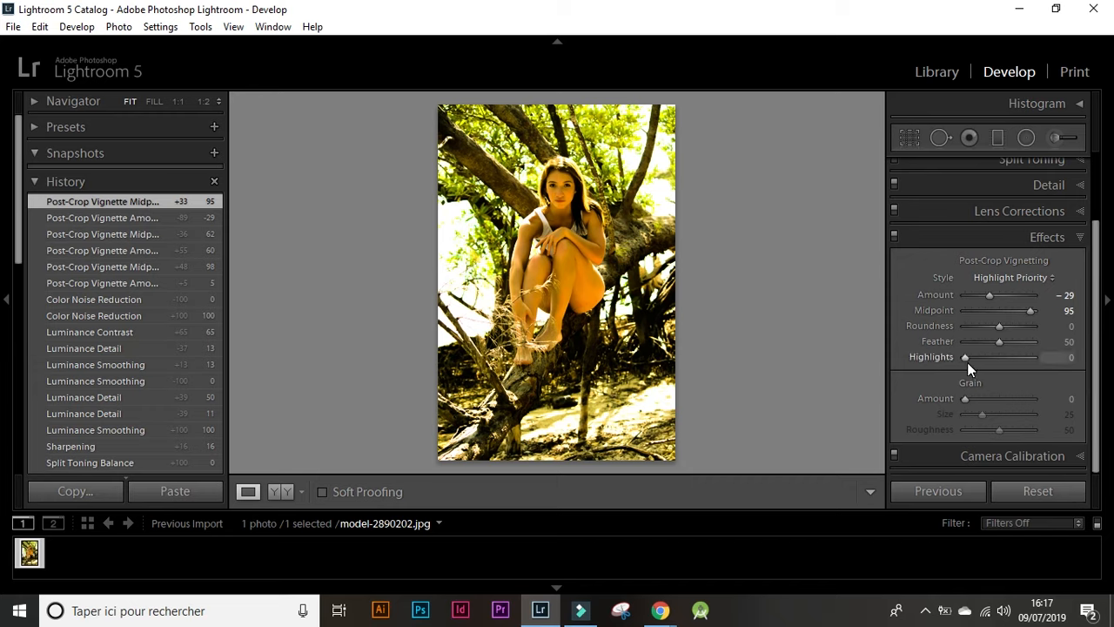
pyautogui.moveTo(966, 396); pyautogui.dragTo(1041, 405)
pyautogui.doubleClick(942, 402)
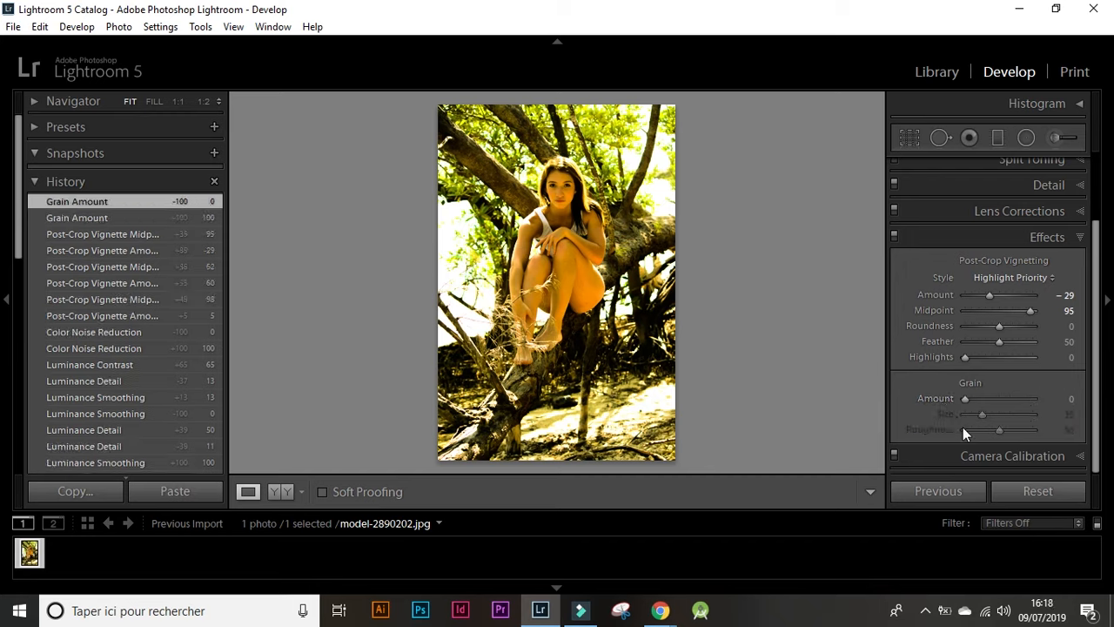
# Try camera calibration shadow tints of +100 and -14, inspecting the model up close, and reset the tint to 0.
pyautogui.click(1002, 455)
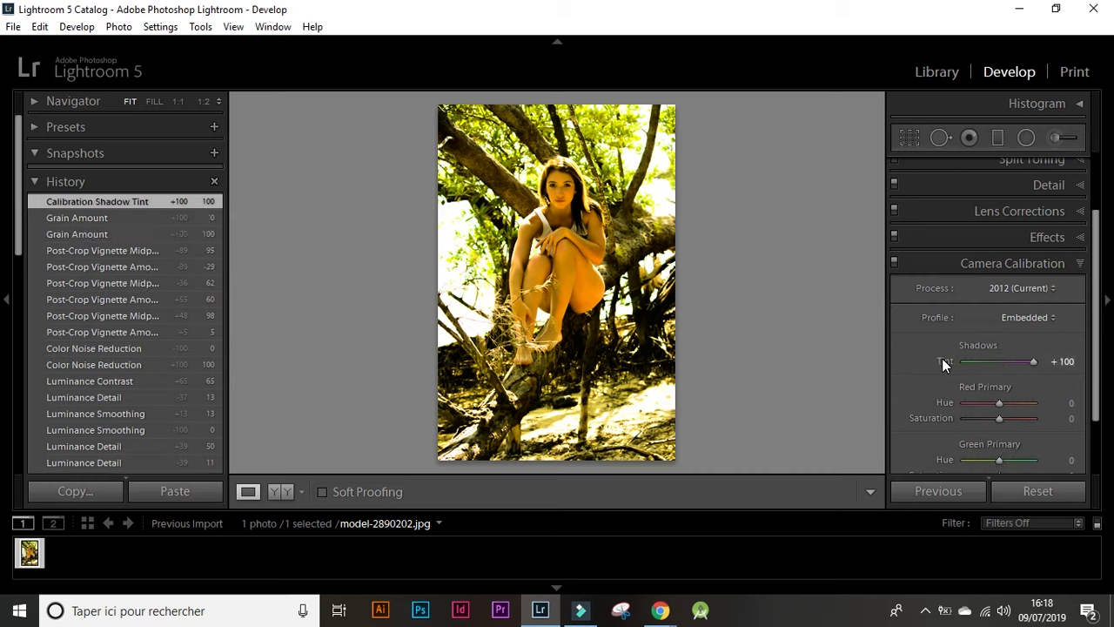
pyautogui.click(568, 180)
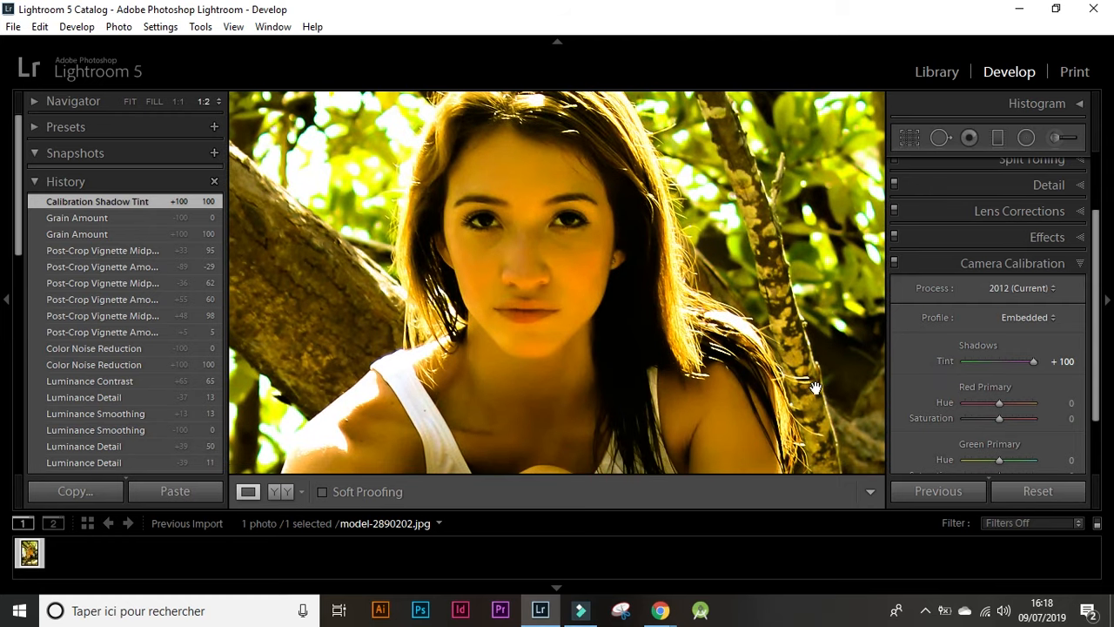
pyautogui.moveTo(558, 268); pyautogui.dragTo(632, 197)
pyautogui.click(649, 212)
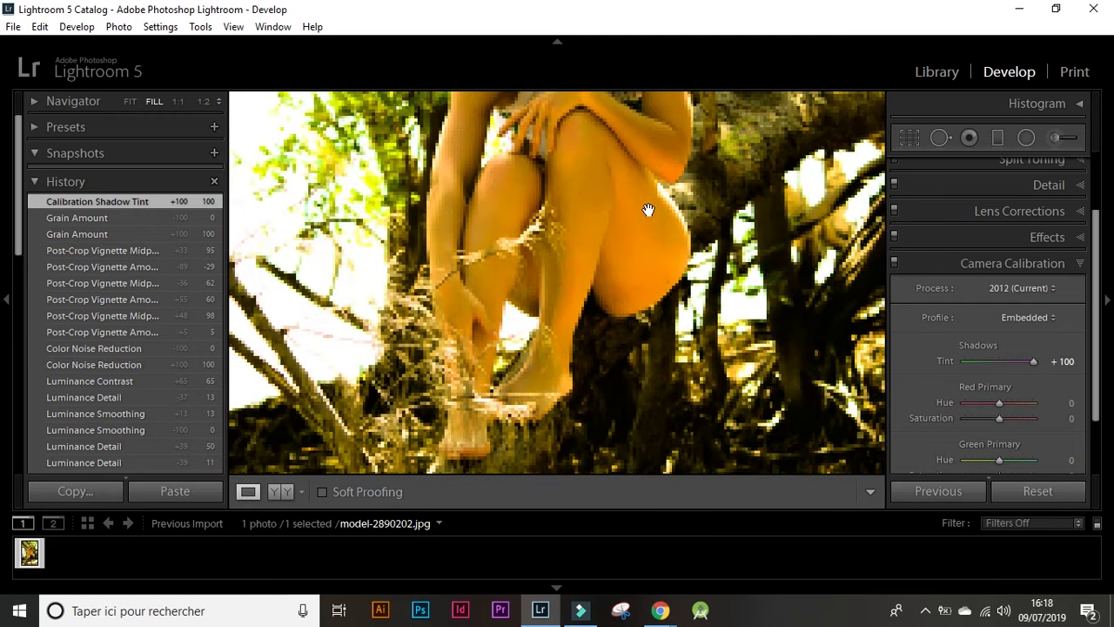
pyautogui.moveTo(648, 163); pyautogui.dragTo(624, 266)
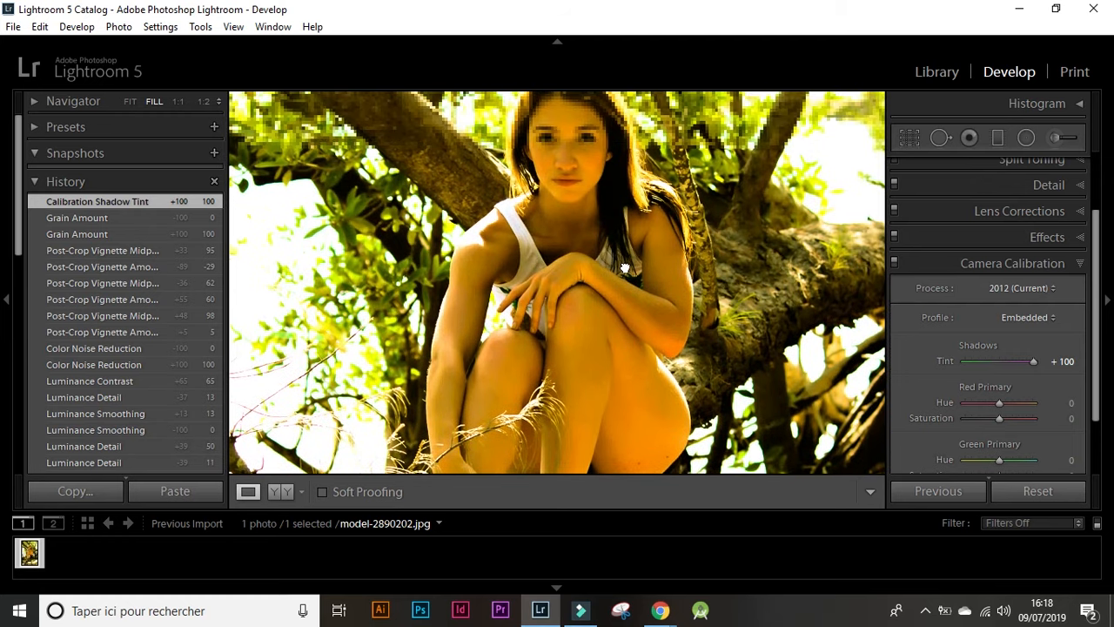
pyautogui.doubleClick(944, 361)
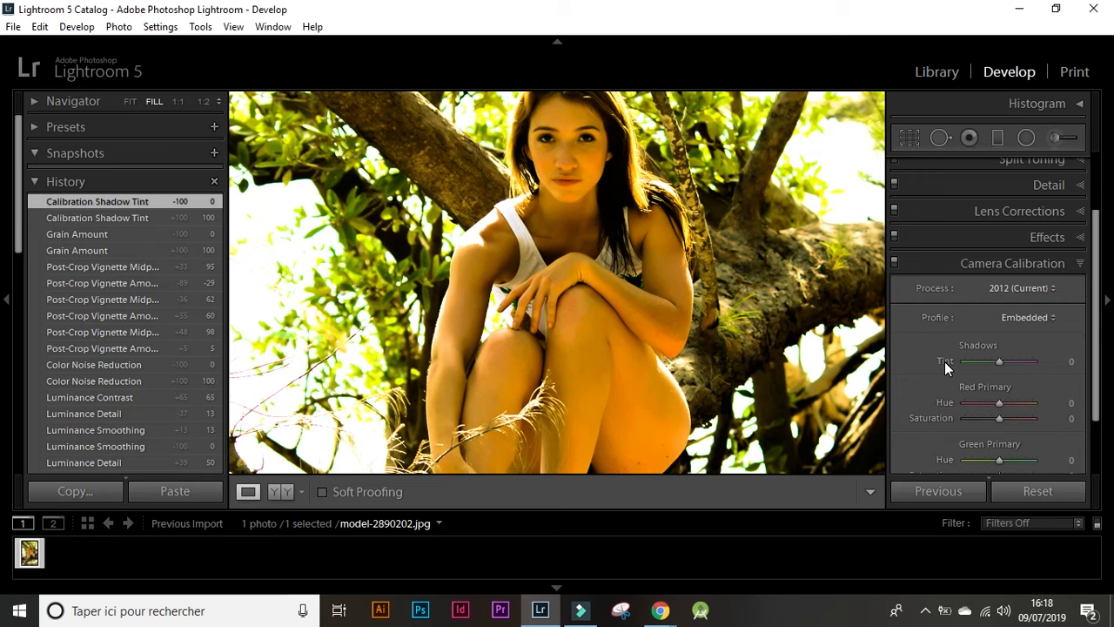
pyautogui.doubleClick(945, 362)
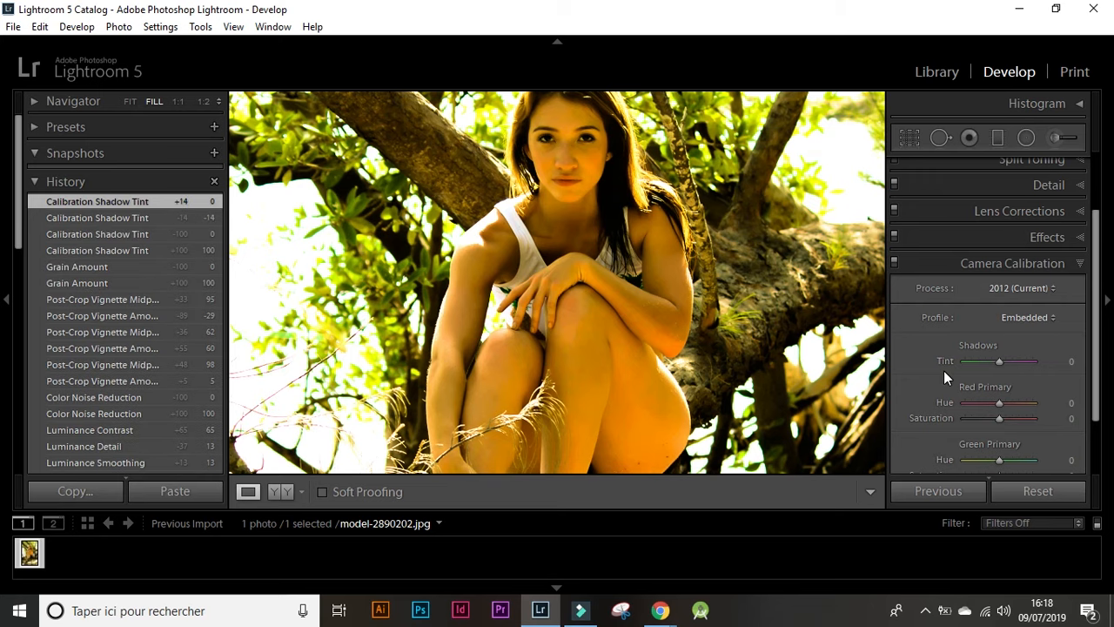
# Set the shadow tint to +100 and compare with the original photo by resetting all settings and undoing the reset.
pyautogui.moveTo(990, 362); pyautogui.dragTo(1049, 374)
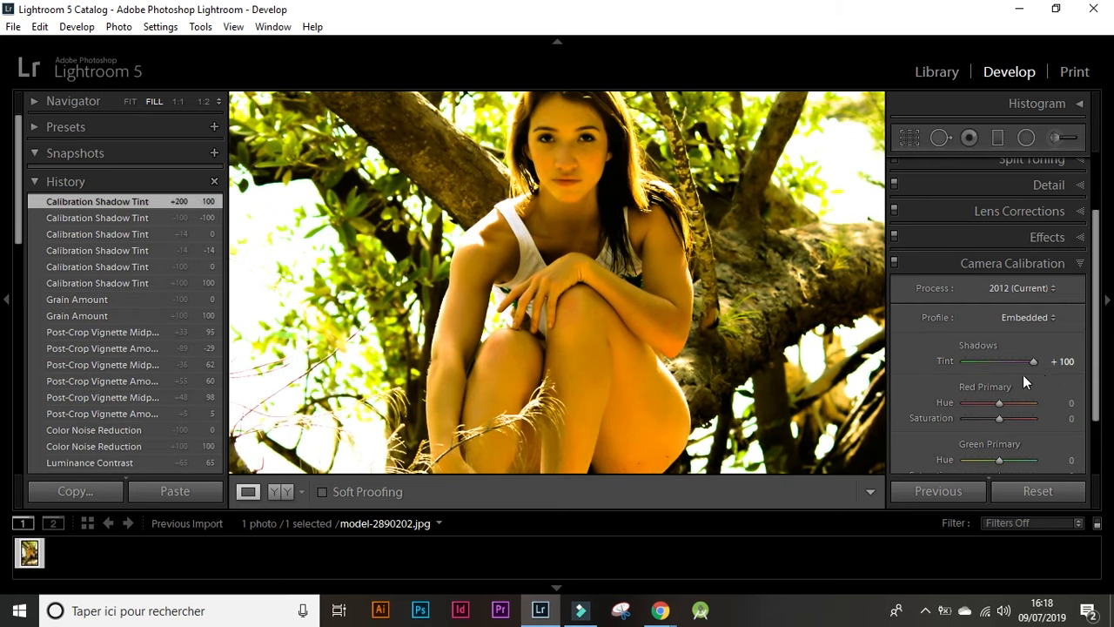
pyautogui.scroll(-1, 1000, 384)
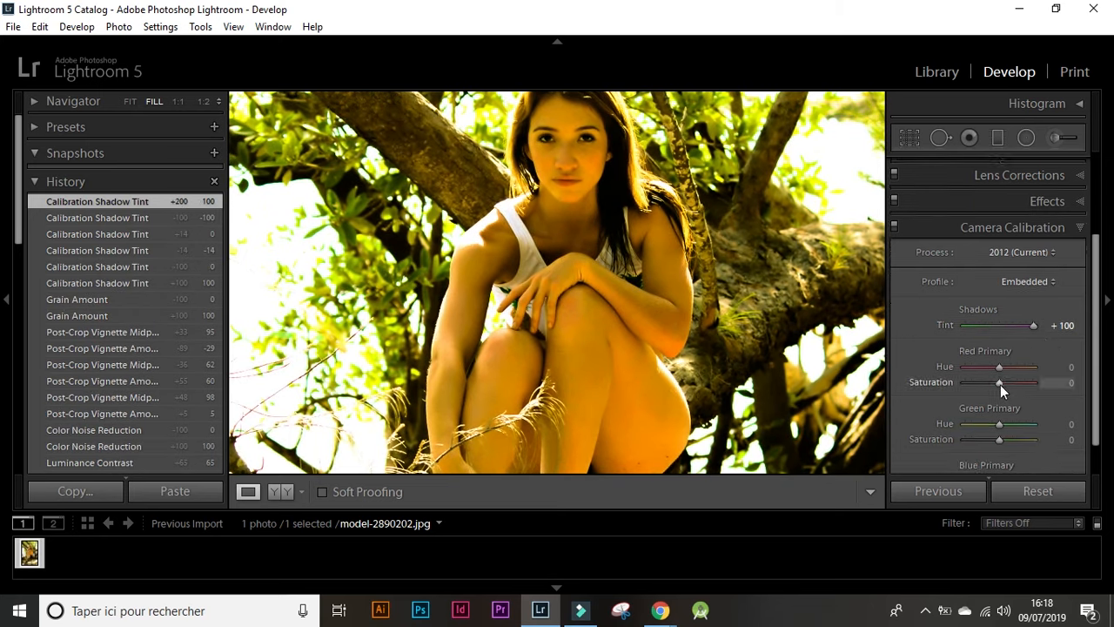
pyautogui.click(1024, 491)
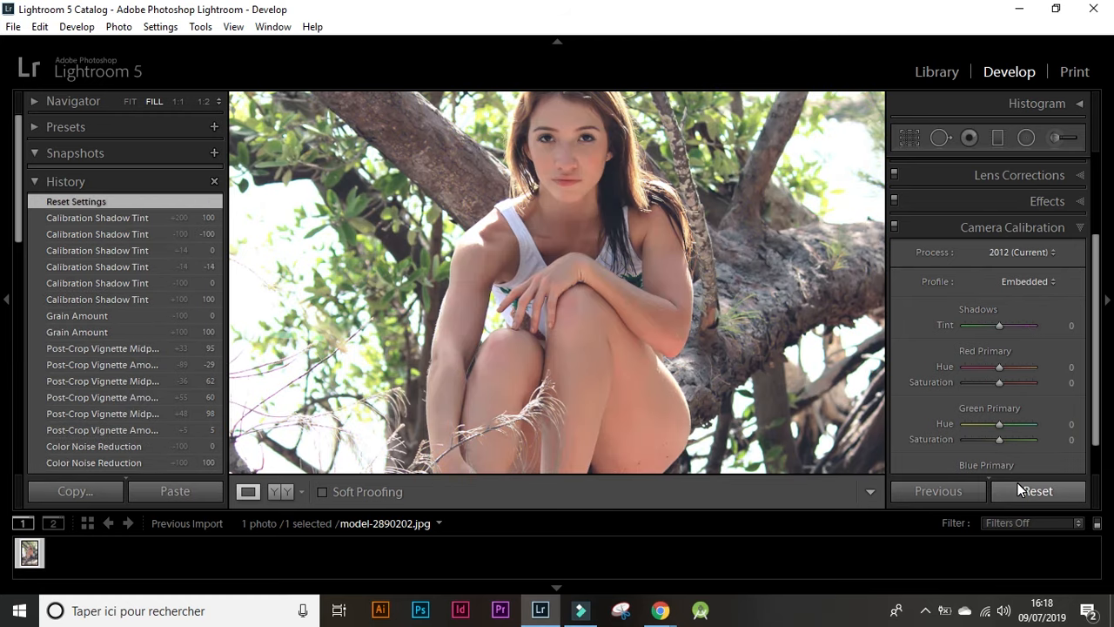
pyautogui.hotkey('ctrl', 'z')
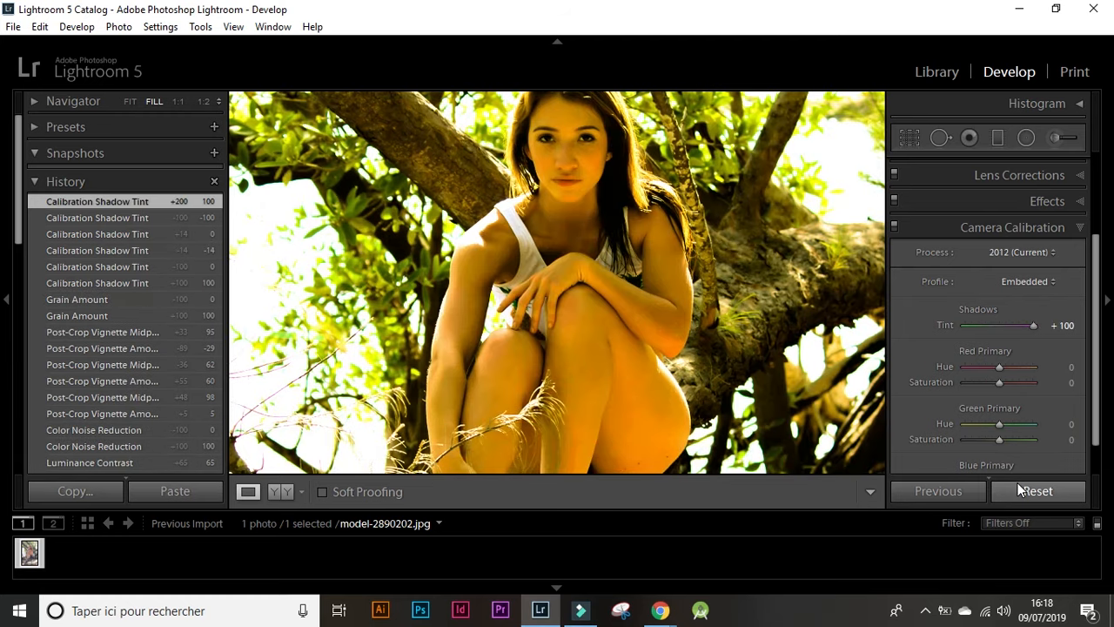
pyautogui.press('z')
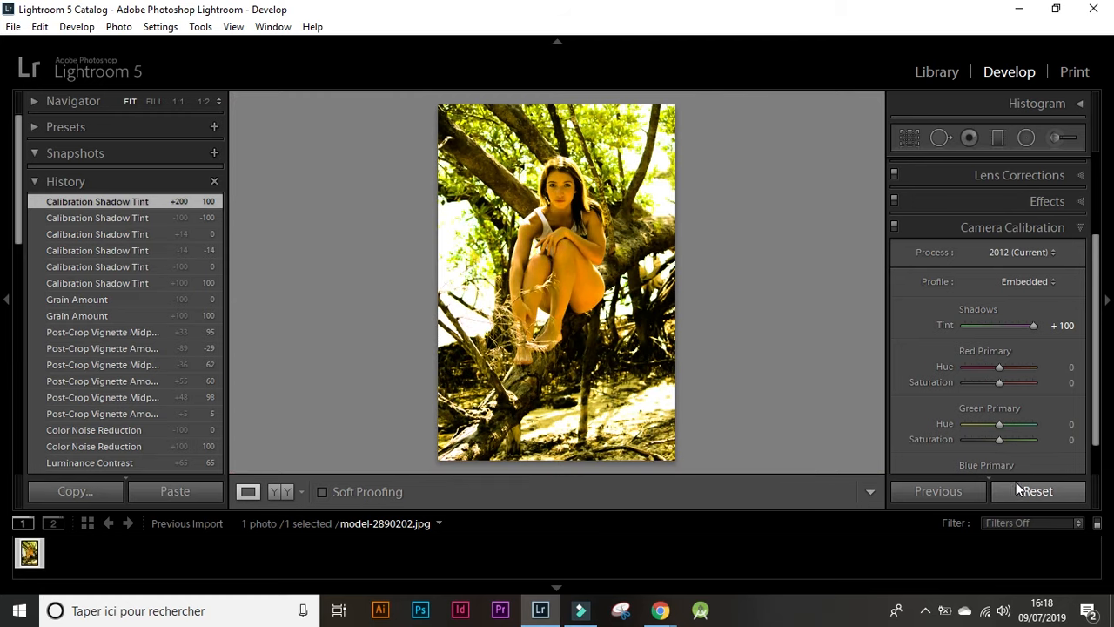
# Try a blue primary saturation of -100 and blue hues of +29 and -40, resetting each value to 0.
pyautogui.moveTo(1101, 414); pyautogui.dragTo(1100, 471)
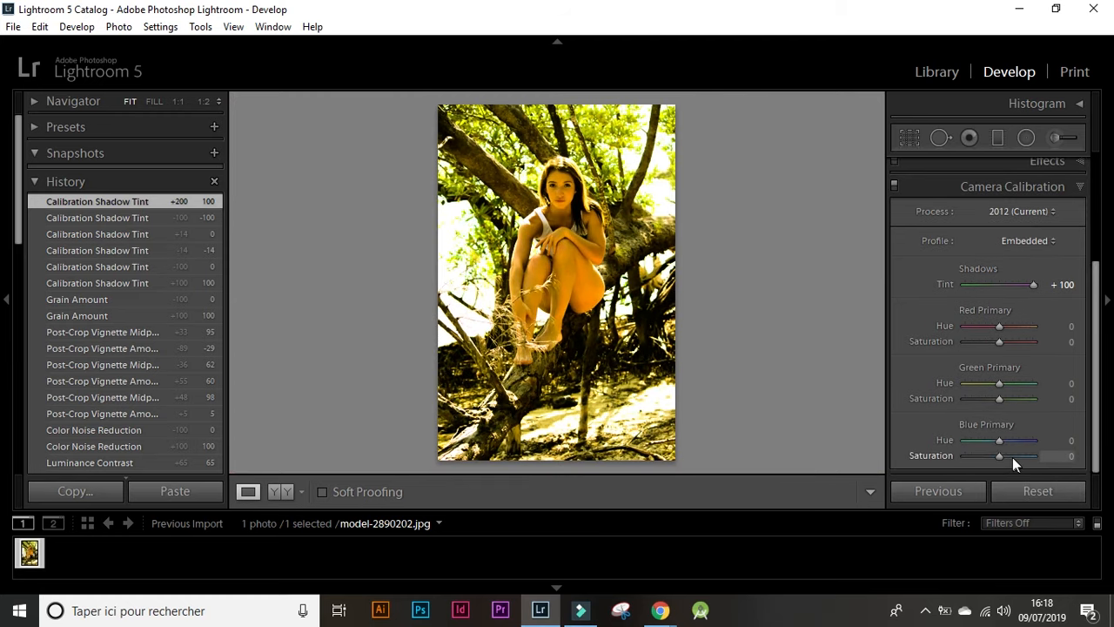
pyautogui.moveTo(993, 455); pyautogui.dragTo(921, 456)
pyautogui.doubleClick(921, 455)
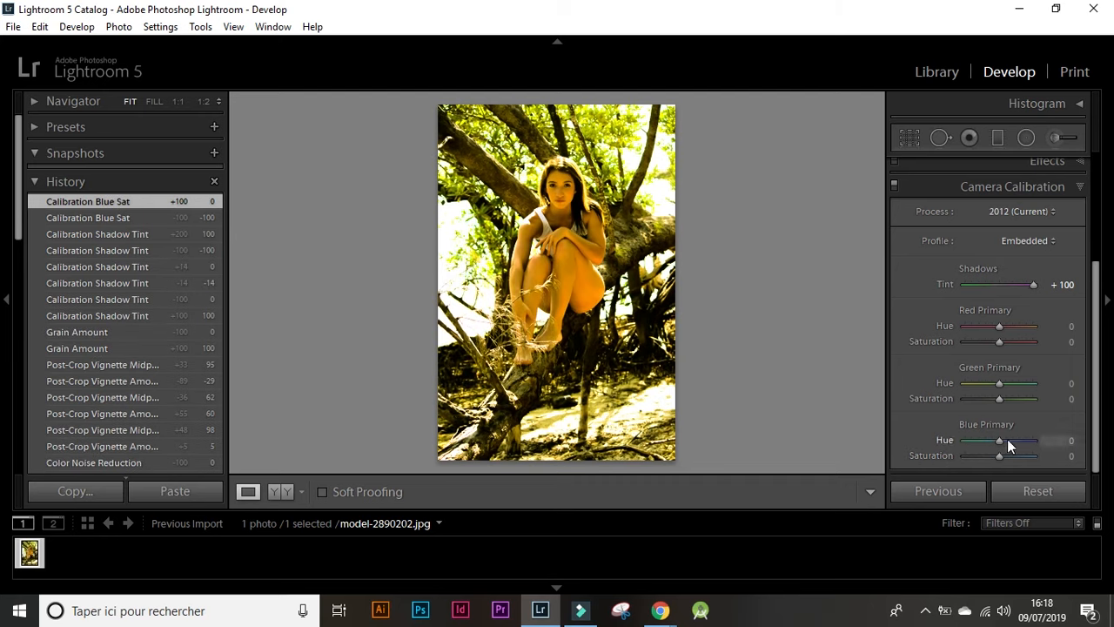
pyautogui.moveTo(1021, 440); pyautogui.dragTo(986, 440)
pyautogui.doubleClick(957, 442)
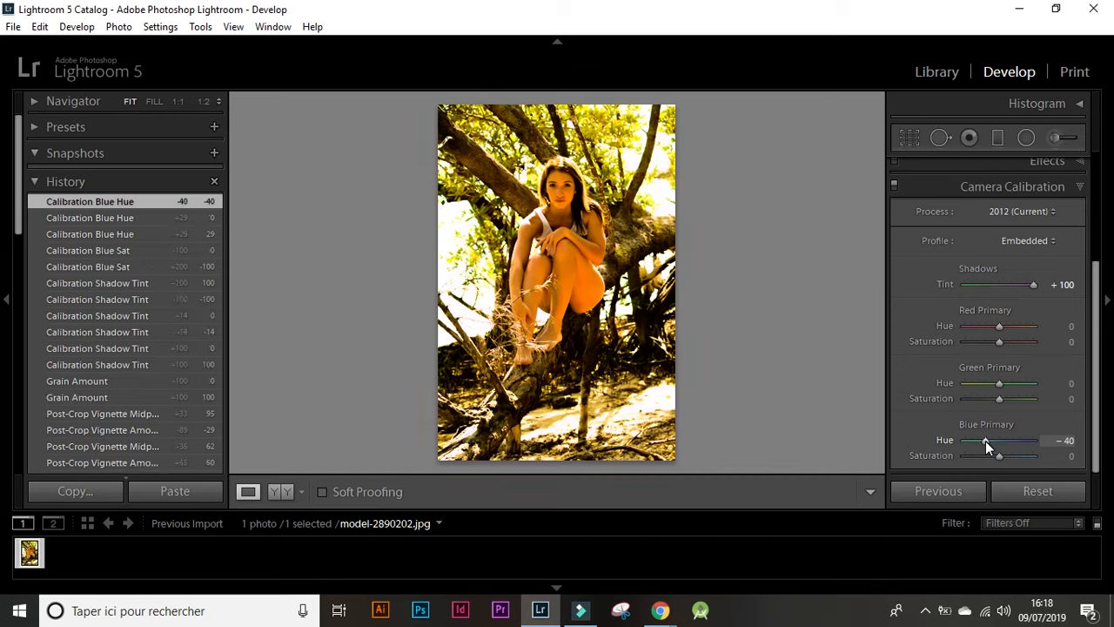
pyautogui.doubleClick(991, 442)
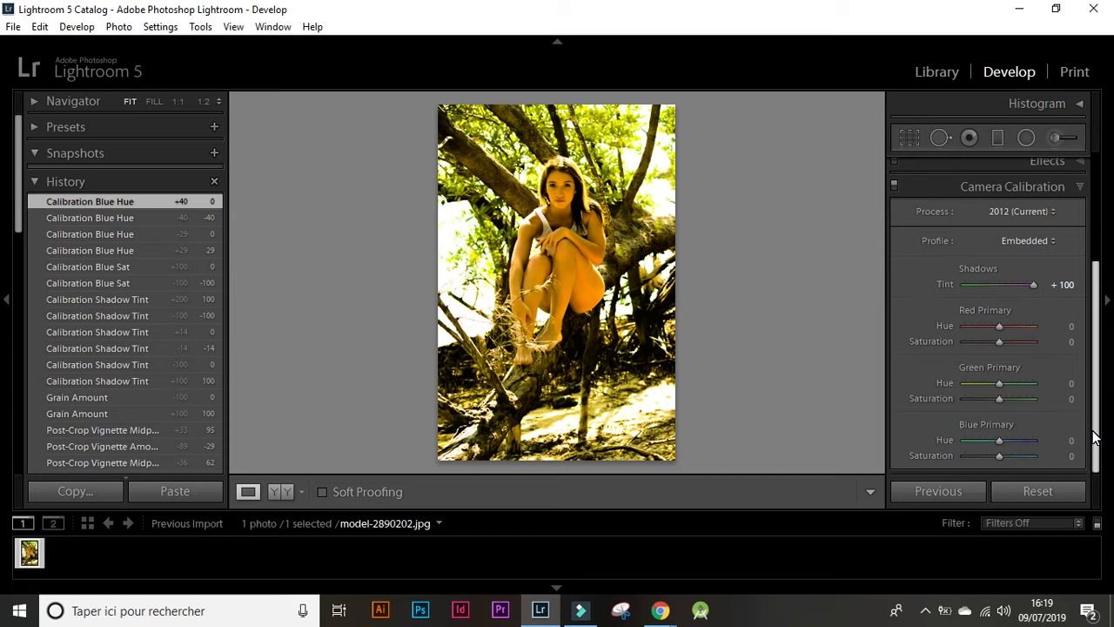
# Start exporting the retouched photo to the hard drive and choose the lightroom2 folder on the Desktop as the destination.
pyautogui.moveTo(1095, 438); pyautogui.dragTo(1089, 304)
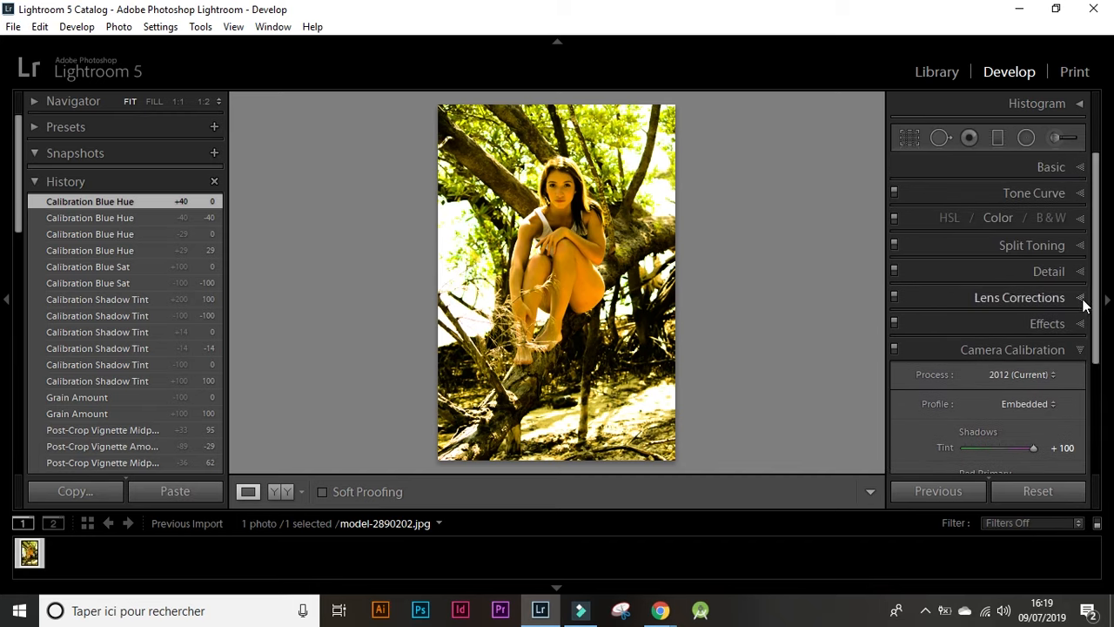
pyautogui.click(12, 28)
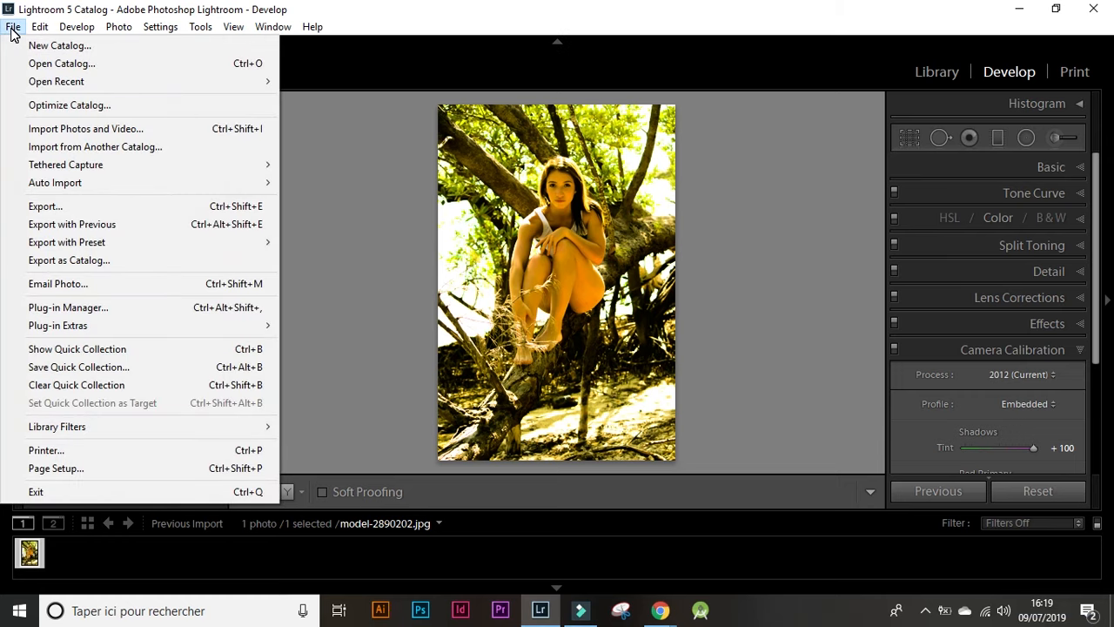
pyautogui.click(72, 205)
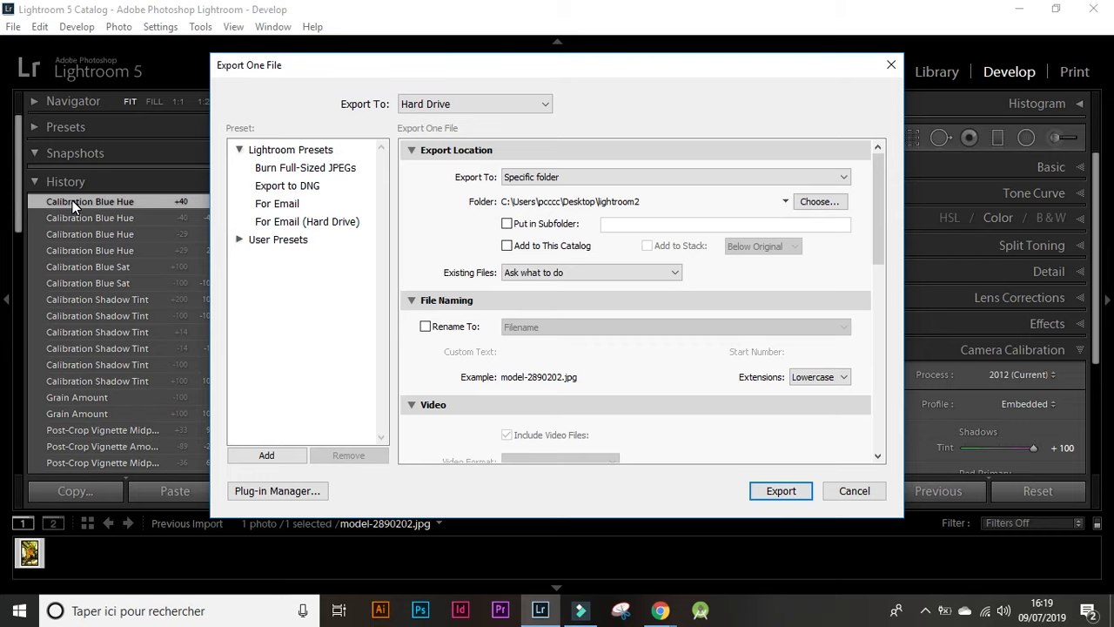
pyautogui.click(818, 201)
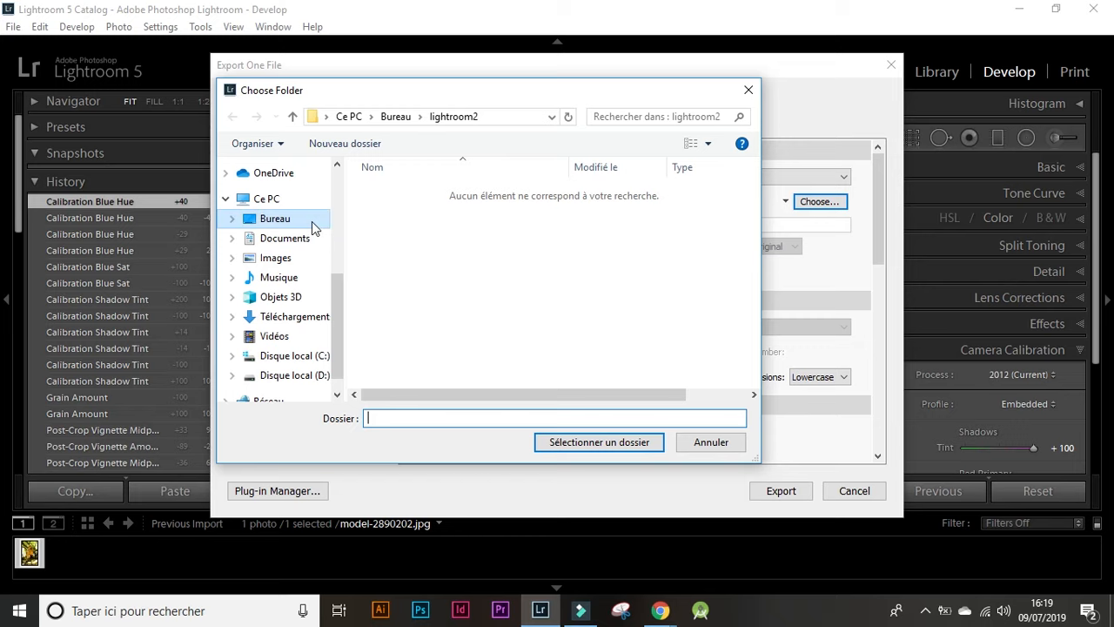
pyautogui.click(312, 222)
pyautogui.scroll(-2, 353, 223)
pyautogui.moveTo(753, 269)
pyautogui.mouseDown()
pyautogui.moveTo(748, 236)
pyautogui.moveTo(750, 286)
pyautogui.mouseUp()
pyautogui.click(491, 322)
pyautogui.click(556, 444)
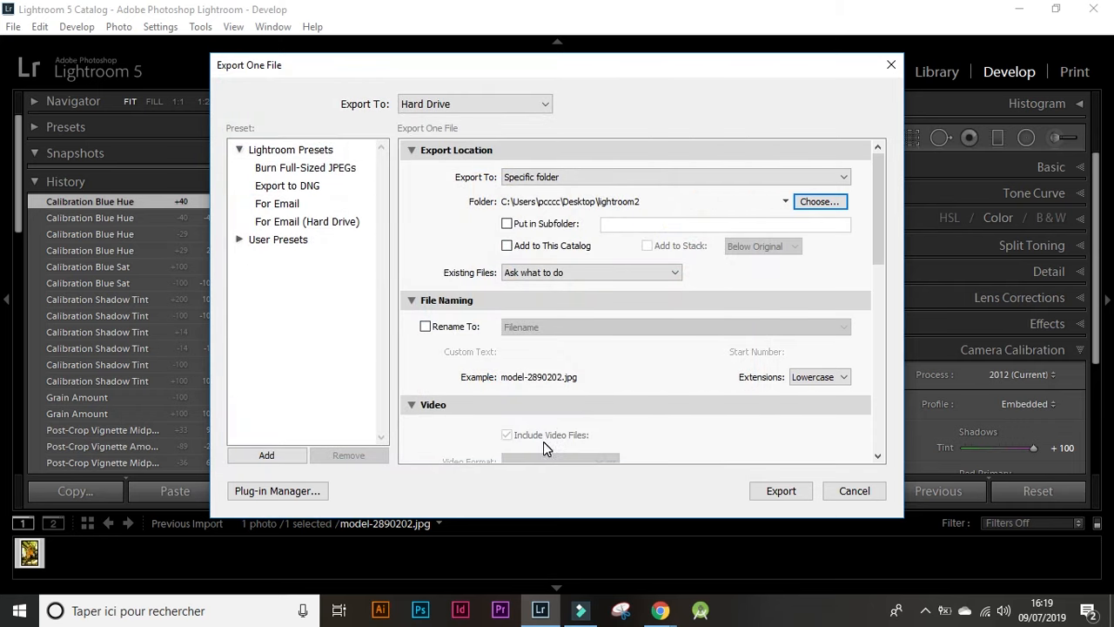
# Review the remaining export settings and export the photo, using a unique name to avoid overwriting the existing file.
pyautogui.scroll(-10, 681, 416)
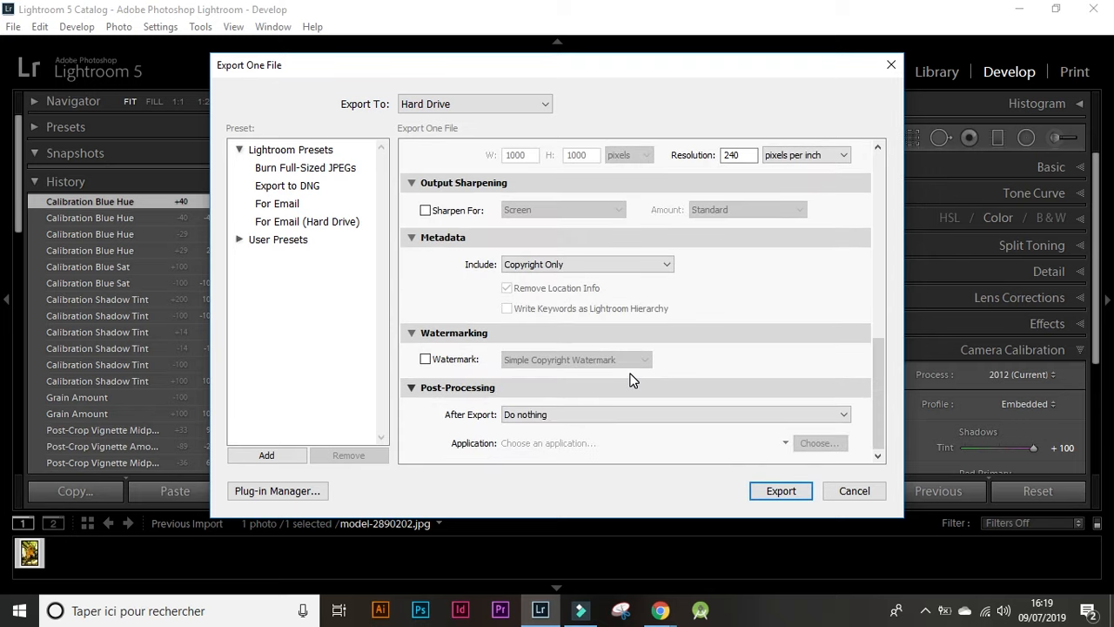
pyautogui.click(763, 492)
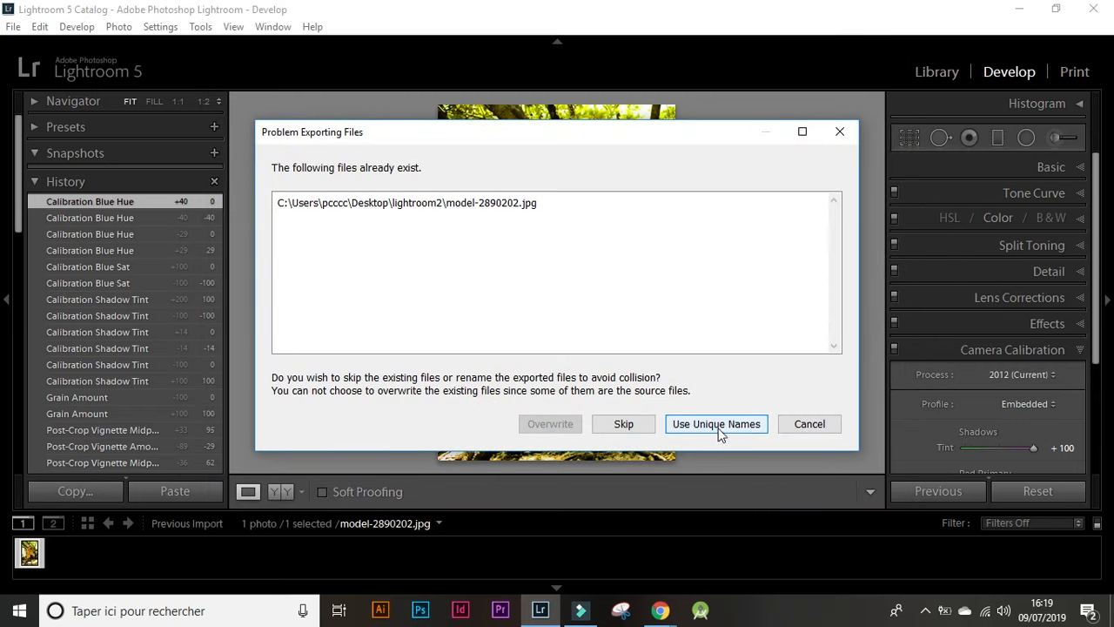
pyautogui.click(687, 424)
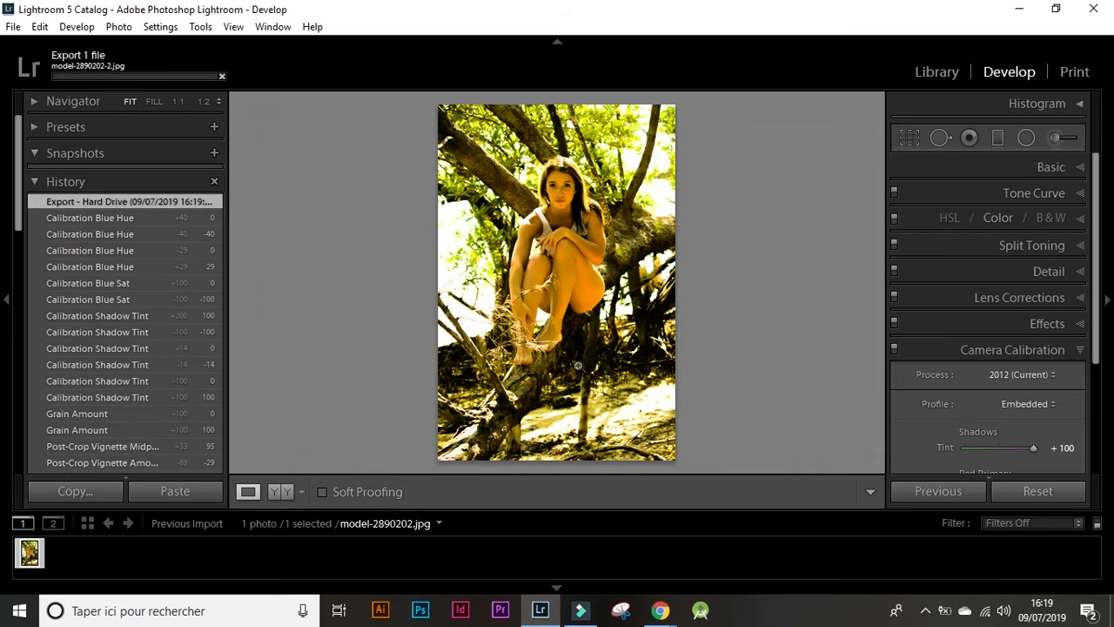
# Minimize Lightroom, open model-2890202.jpg from the desktop's lightroom2 folder in Photos, and snap it to the right half of the screen.
pyautogui.click(1020, 9)
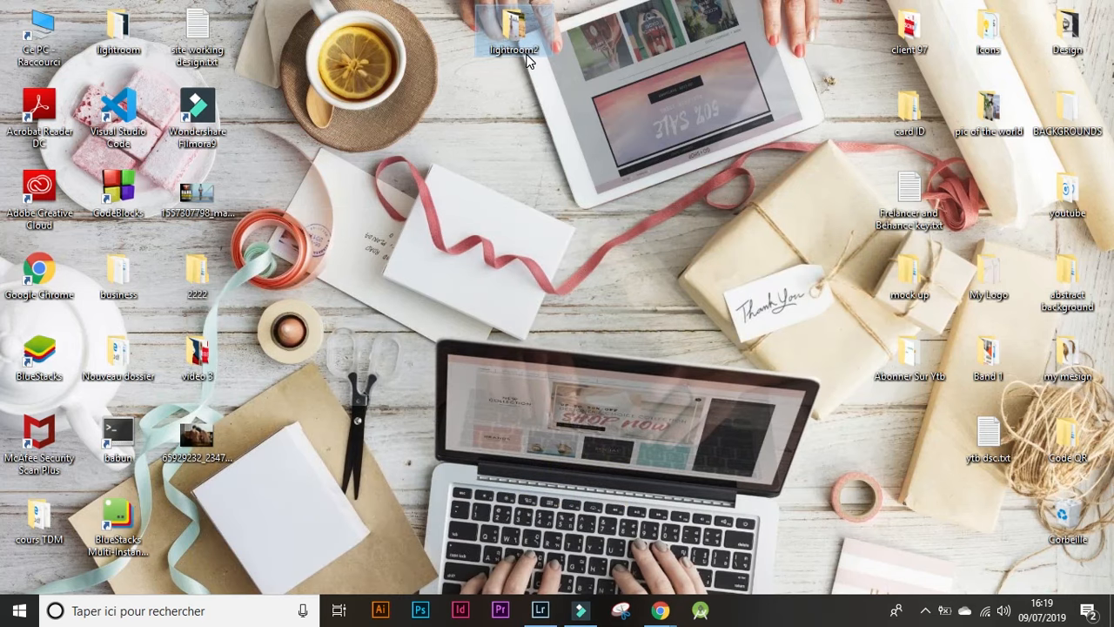
pyautogui.doubleClick(515, 35)
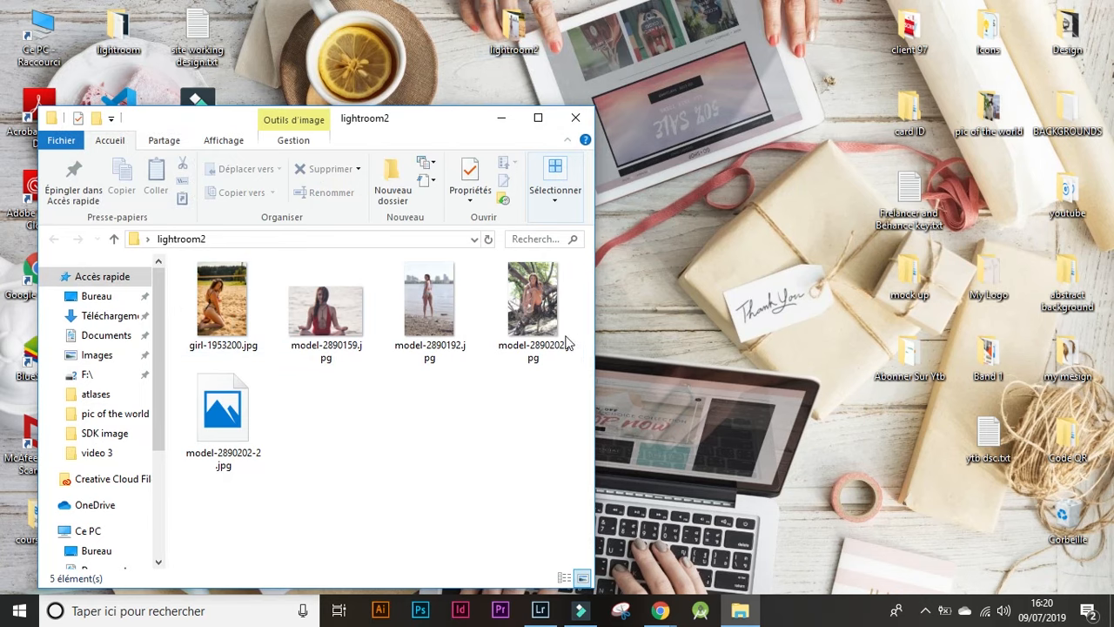
pyautogui.click(531, 338)
pyautogui.doubleClick(529, 334)
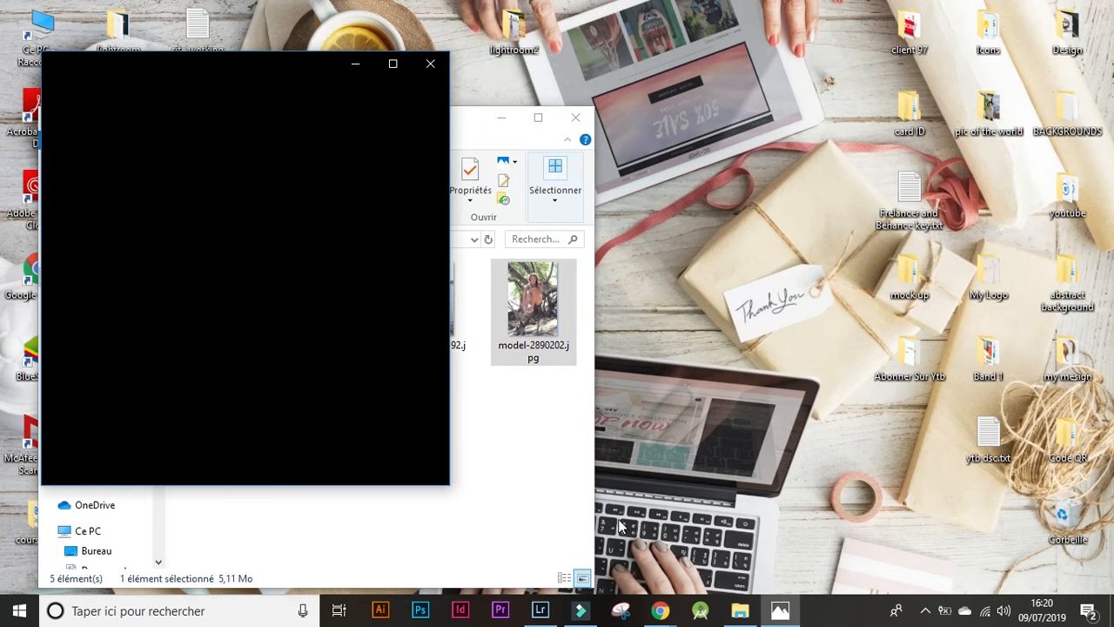
pyautogui.moveTo(647, 613)
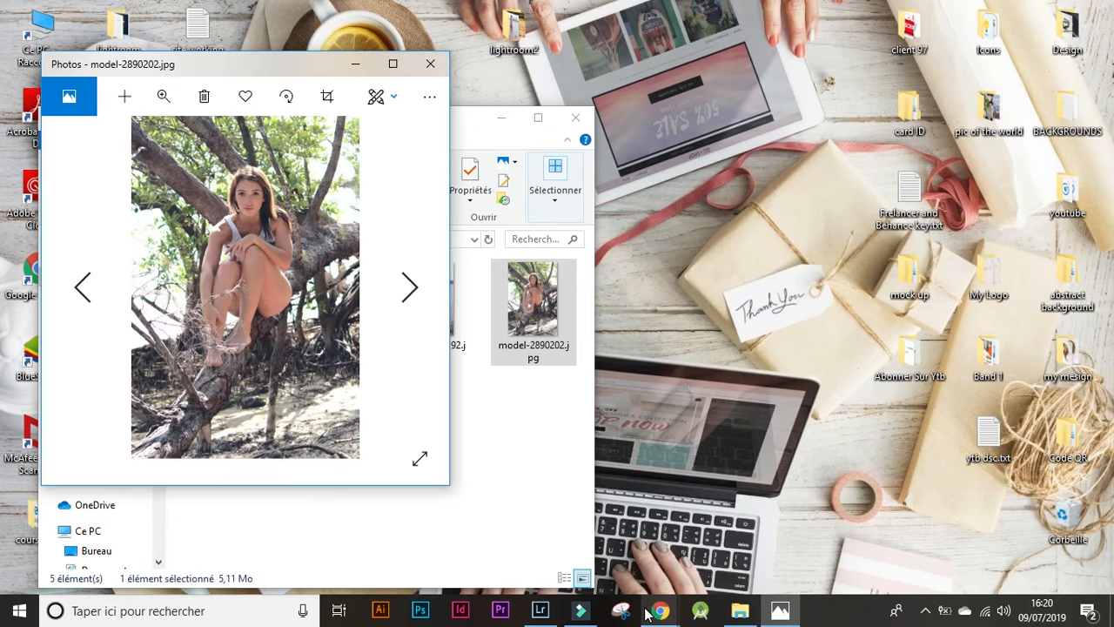
pyautogui.moveTo(307, 65); pyautogui.dragTo(821, 5)
pyautogui.press('super+Right')
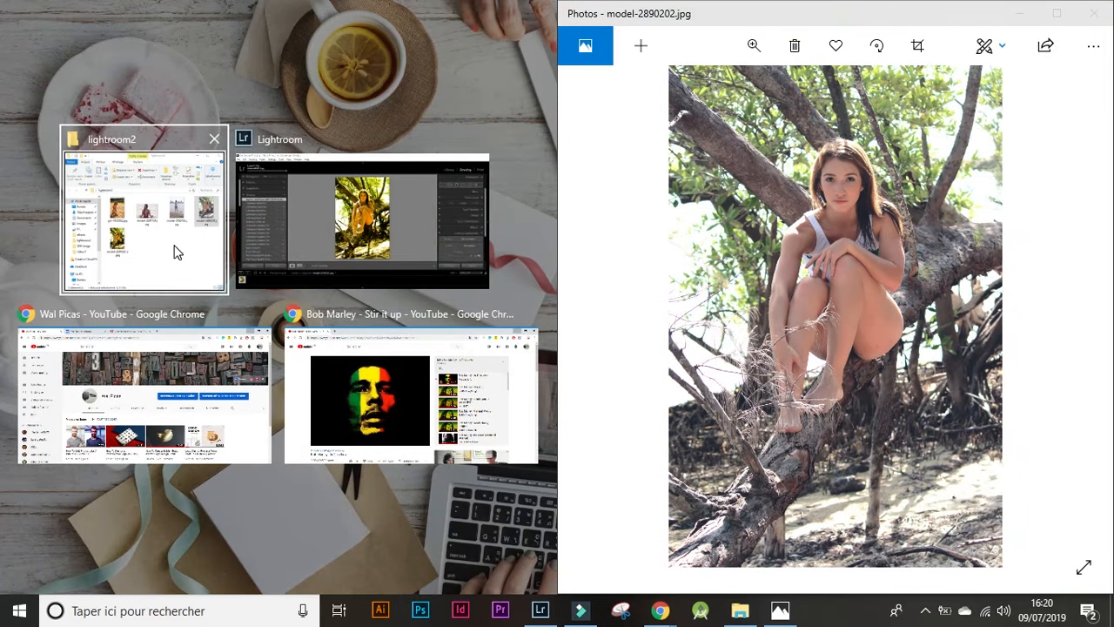
# Open the exported model-2890202-2.jpg from the lightroom2 folder and snap it to the left half, beside the original photo.
pyautogui.click(176, 253)
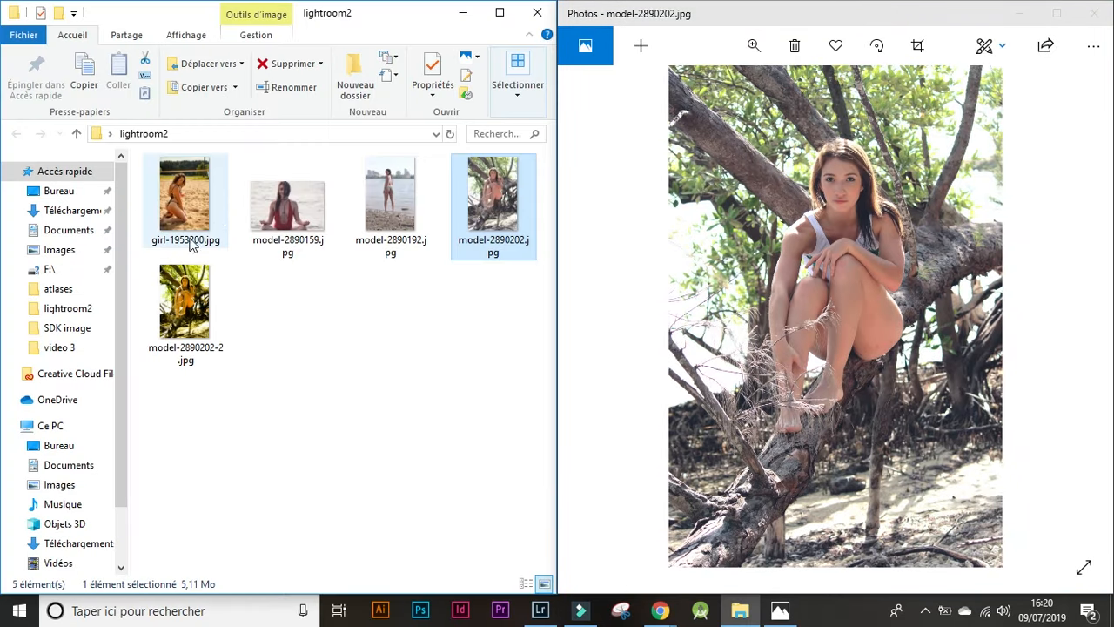
pyautogui.click(181, 305)
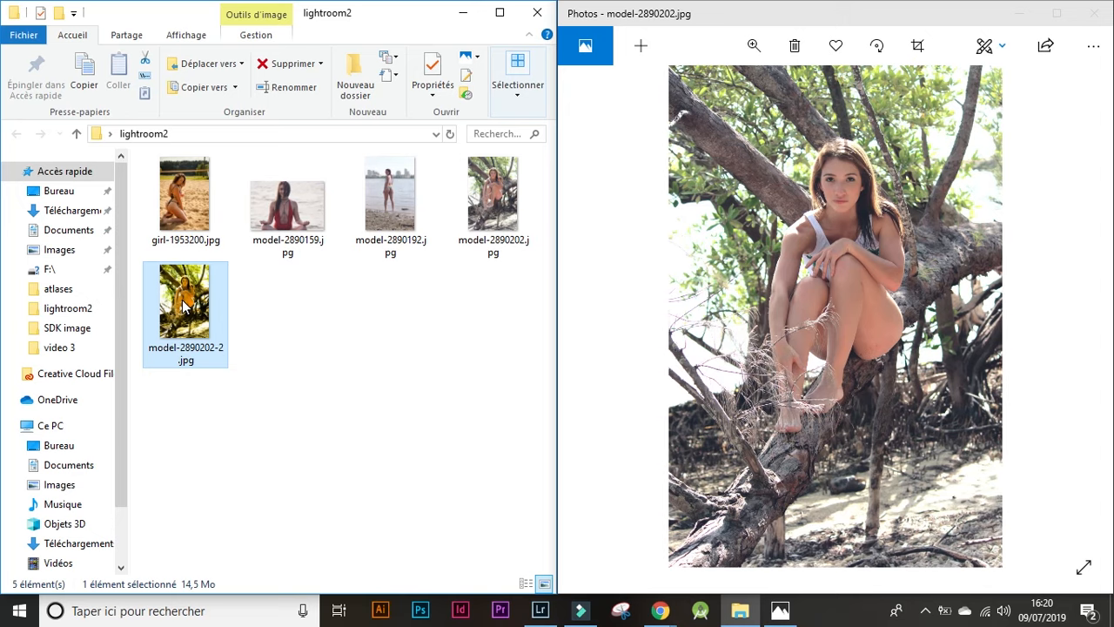
pyautogui.doubleClick(183, 305)
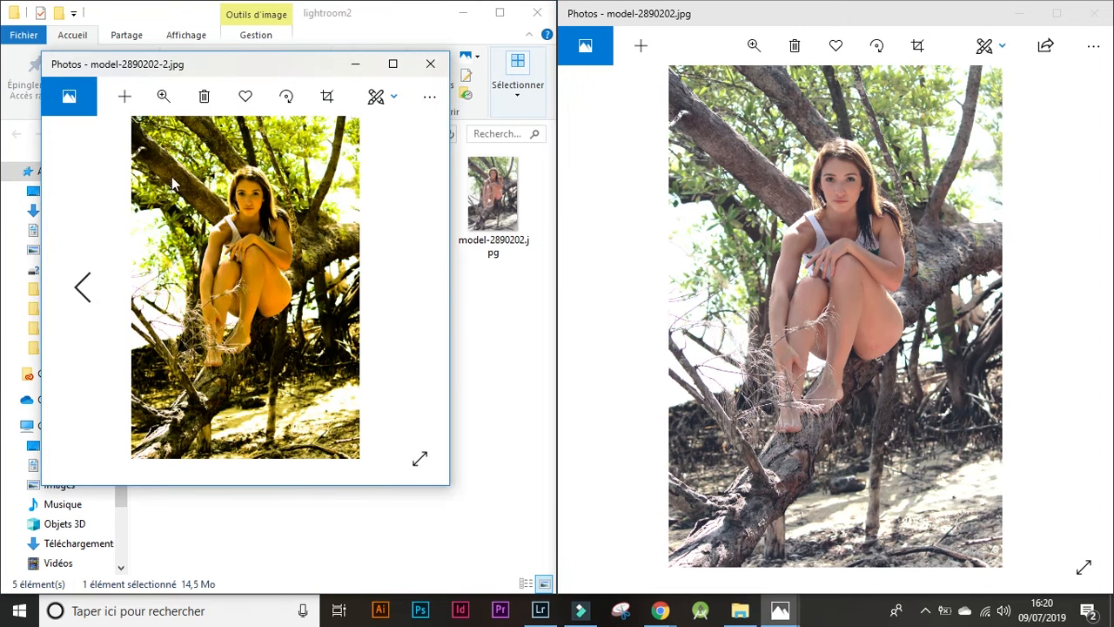
pyautogui.click(393, 64)
pyautogui.press('super+Left')
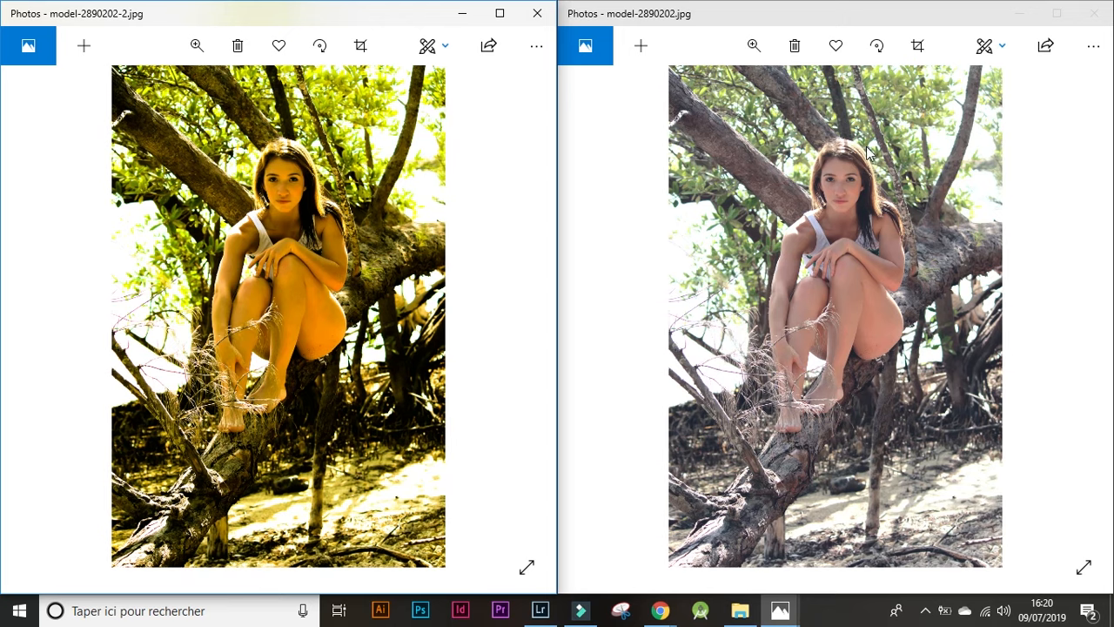
# Inspect the model's face in the original photo up close, then return that photo to its full view.
pyautogui.click(754, 45)
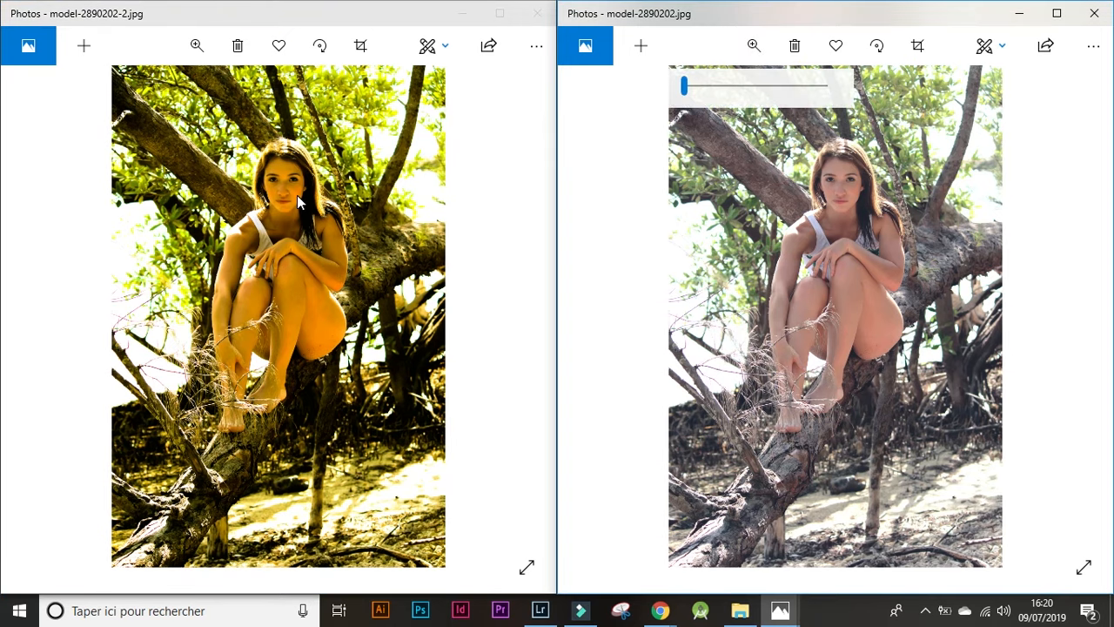
pyautogui.click(706, 93)
pyautogui.scroll(-2, 816, 187)
pyautogui.moveTo(809, 226); pyautogui.dragTo(799, 338)
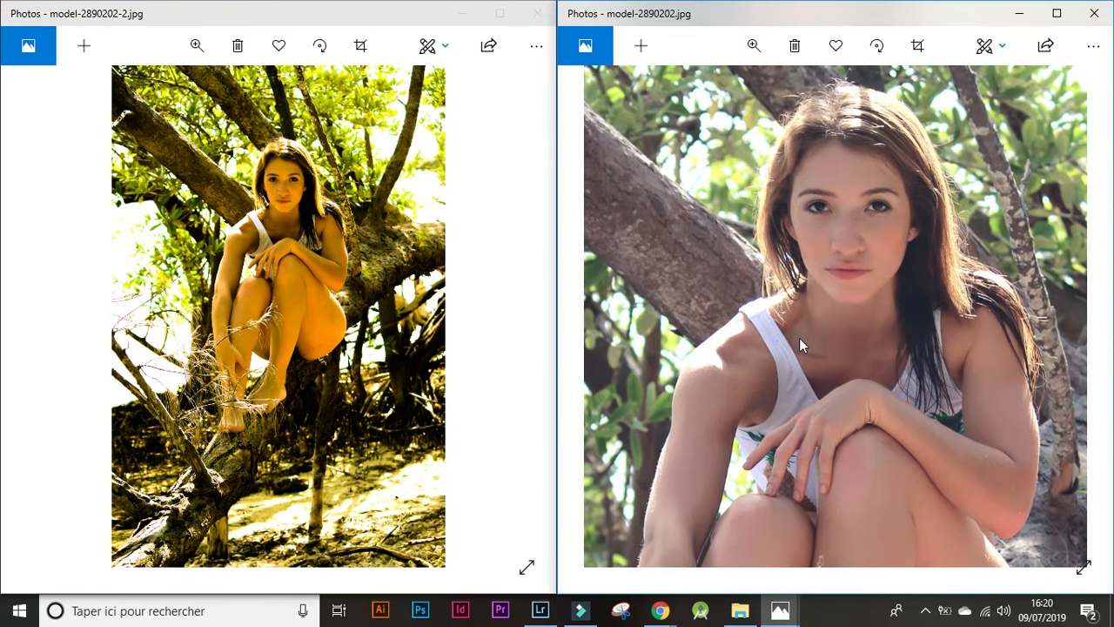
pyautogui.moveTo(692, 86); pyautogui.dragTo(650, 91)
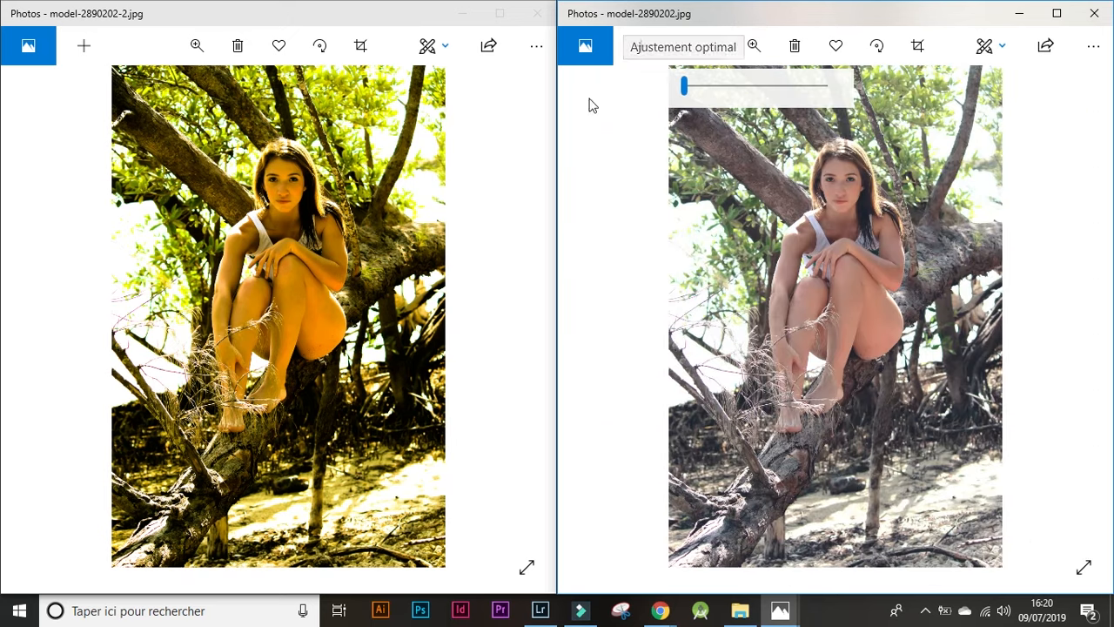
# Enlarge the exported photo and frame the model's face and body to inspect the retouched colours.
pyautogui.click(197, 45)
pyautogui.moveTo(128, 87); pyautogui.dragTo(130, 85)
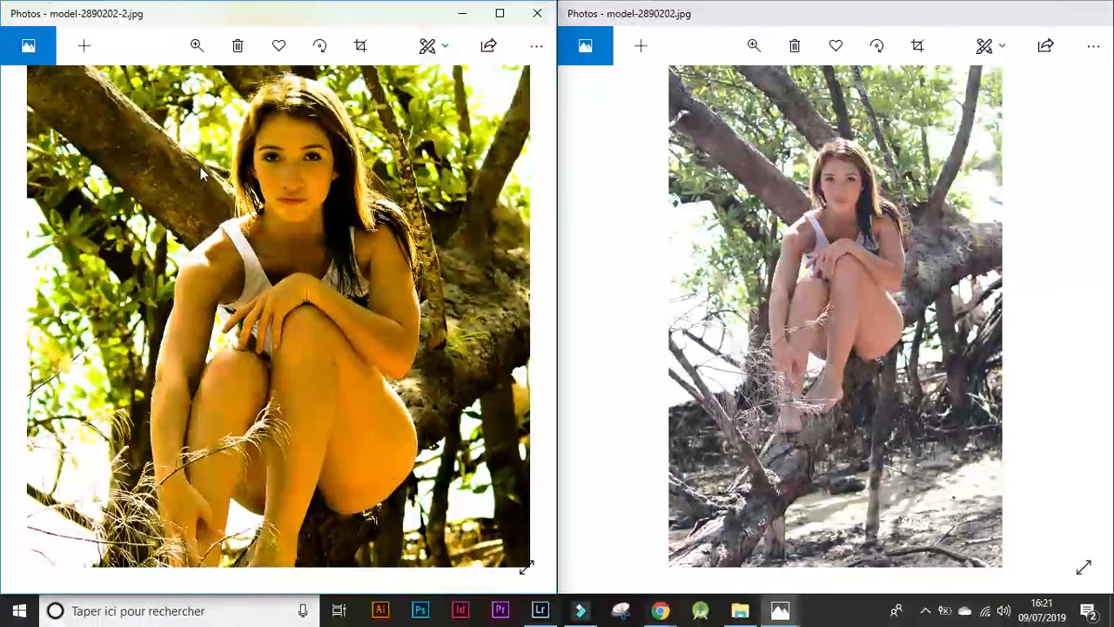
pyautogui.moveTo(200, 168); pyautogui.dragTo(200, 157)
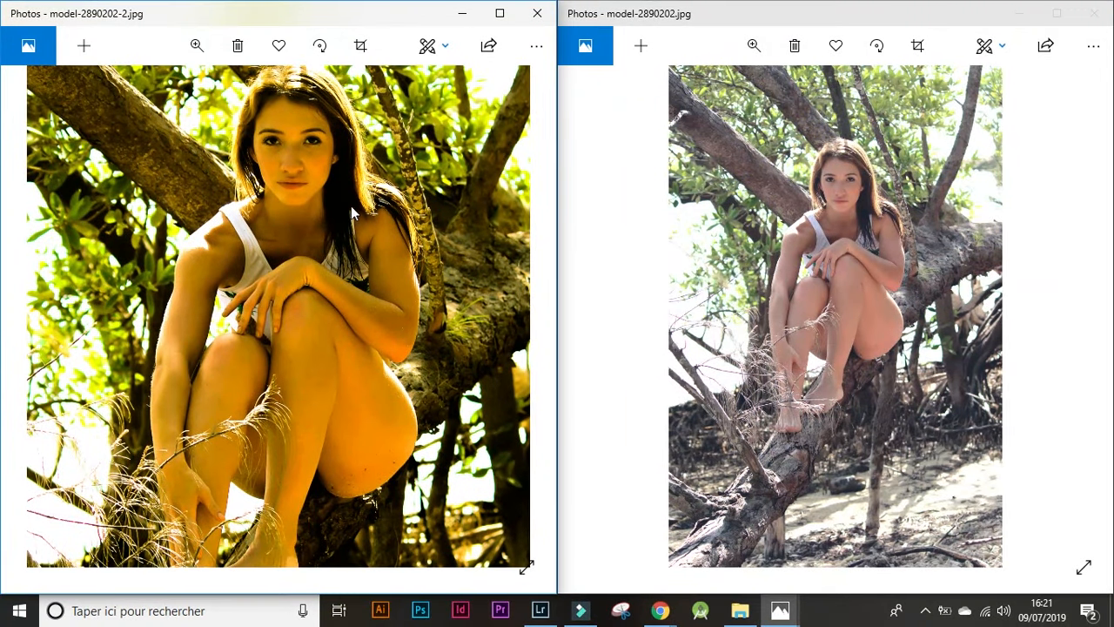
pyautogui.moveTo(351, 206); pyautogui.dragTo(351, 169)
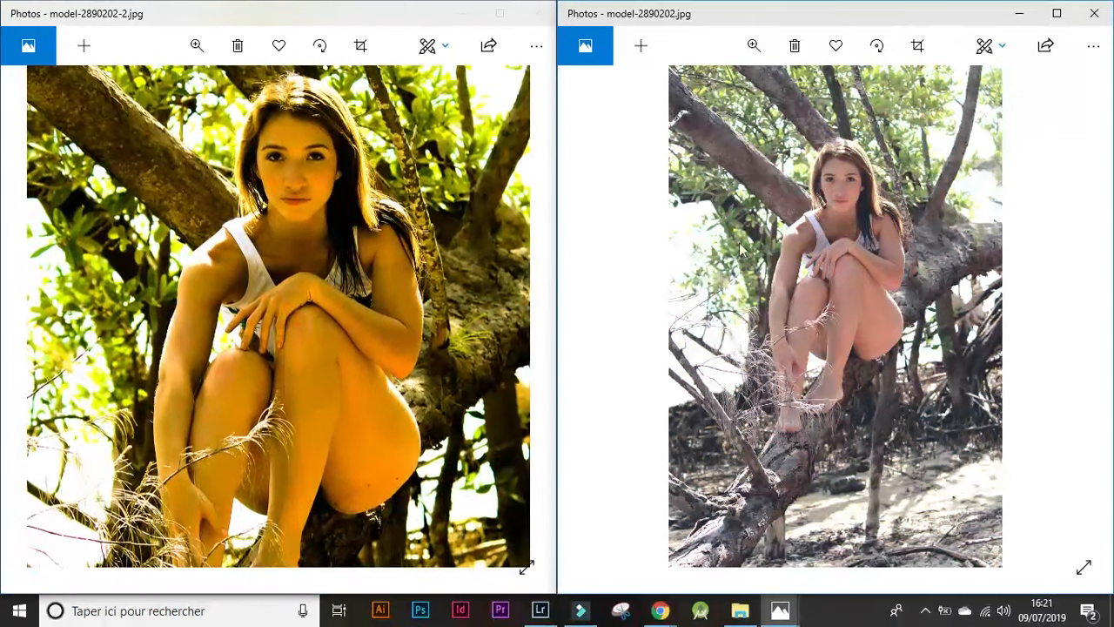
# Enlarge the original photo to the same framing as the exported one and compare the two versions.
pyautogui.click(707, 111)
pyautogui.click(750, 47)
pyautogui.scroll(2, 767, 146)
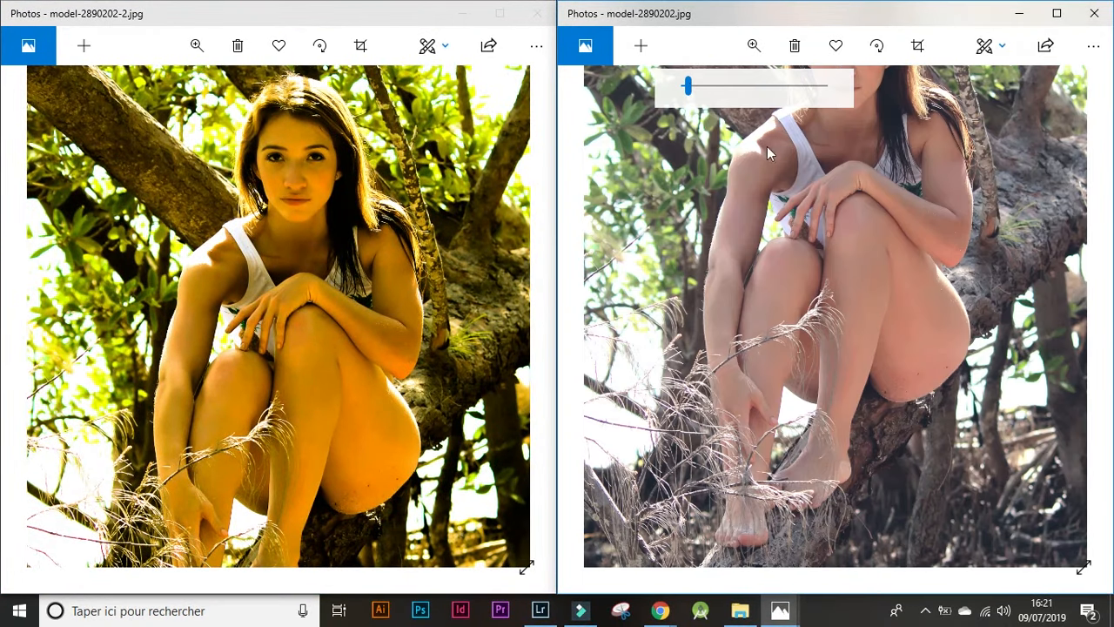
pyautogui.moveTo(905, 320); pyautogui.dragTo(904, 362)
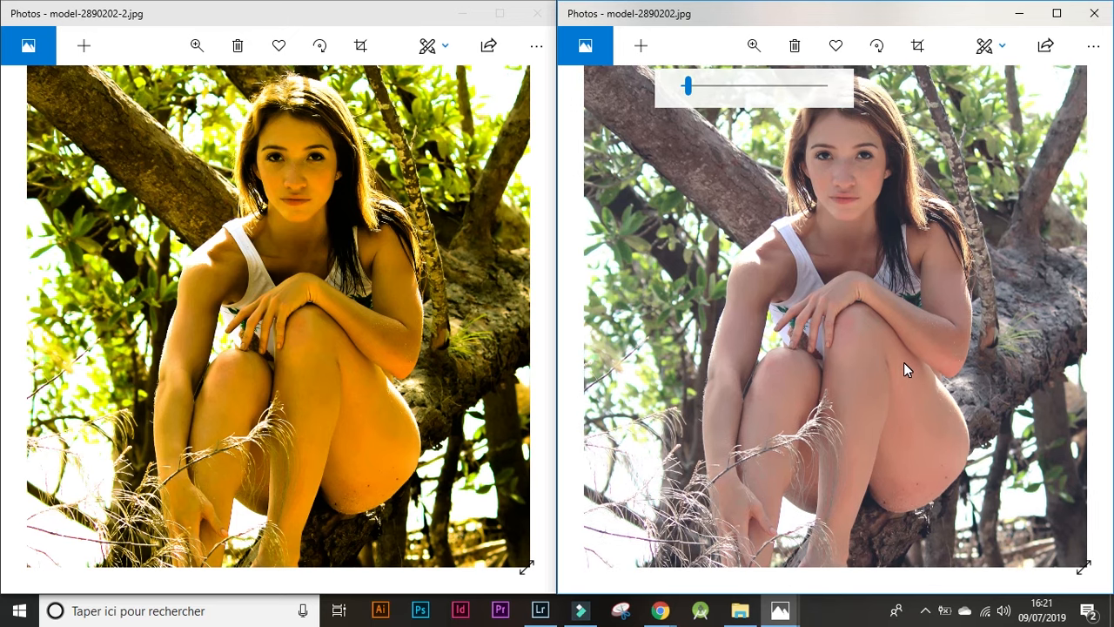
pyautogui.scroll(-2, 904, 362)
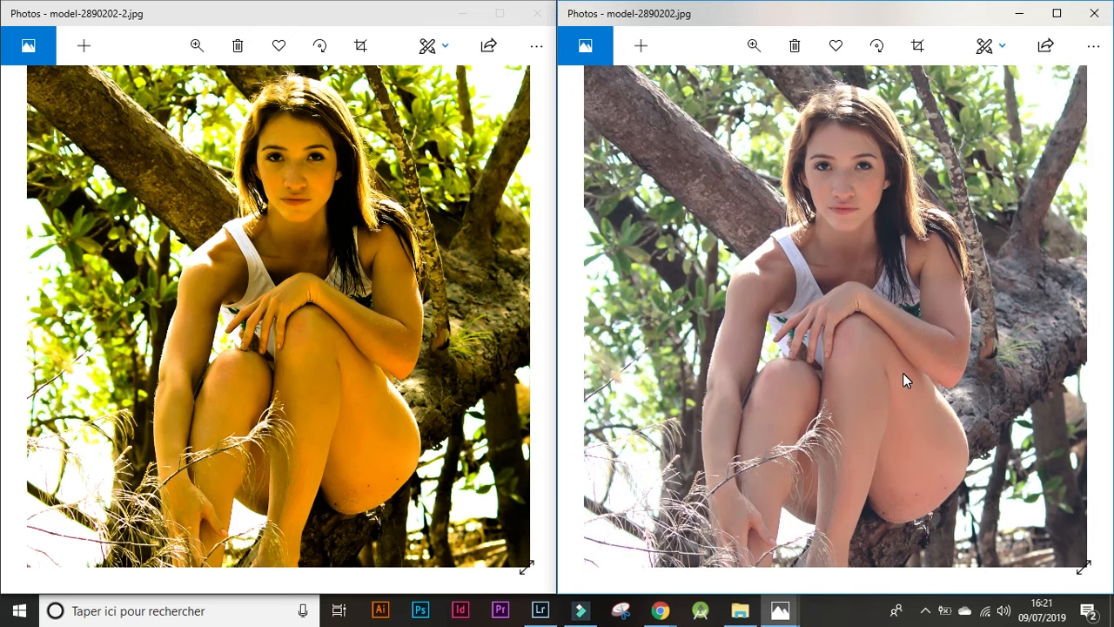